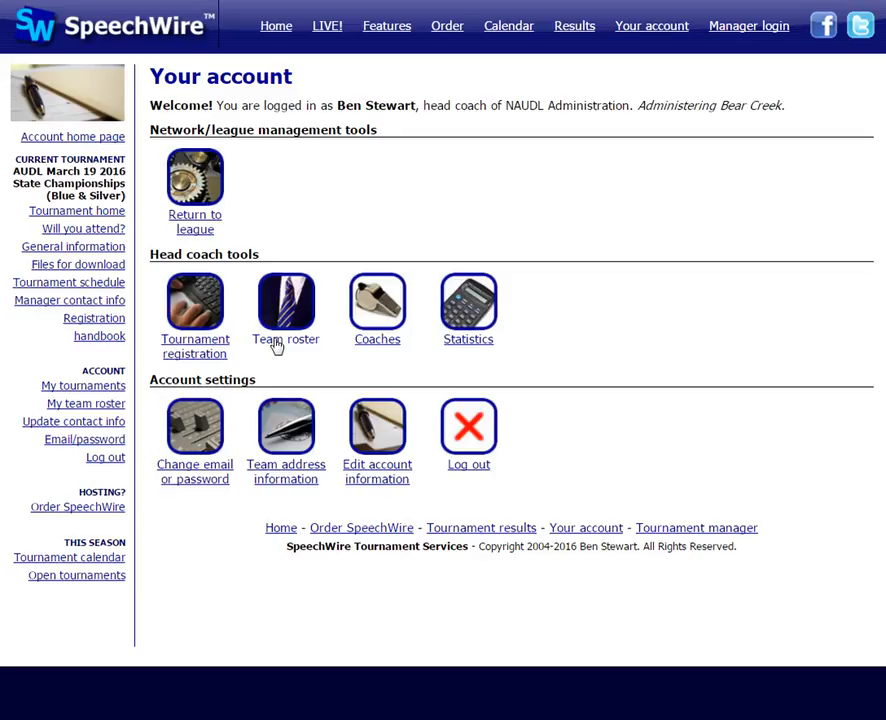
Step: Open the team roster and enter "STudent Name" as the new member's name
click(276, 346)
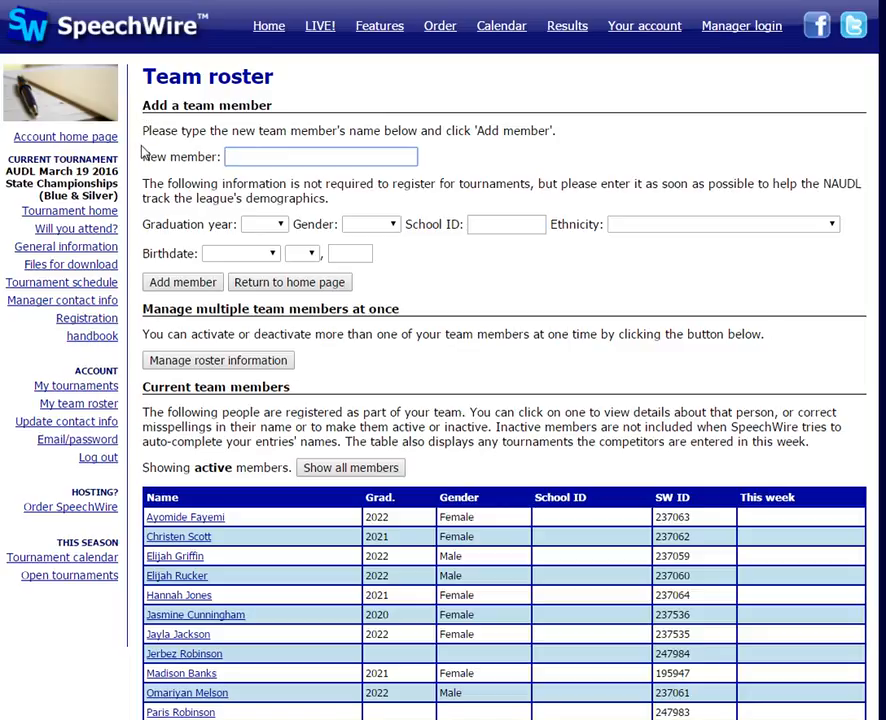
text(STudent Name)
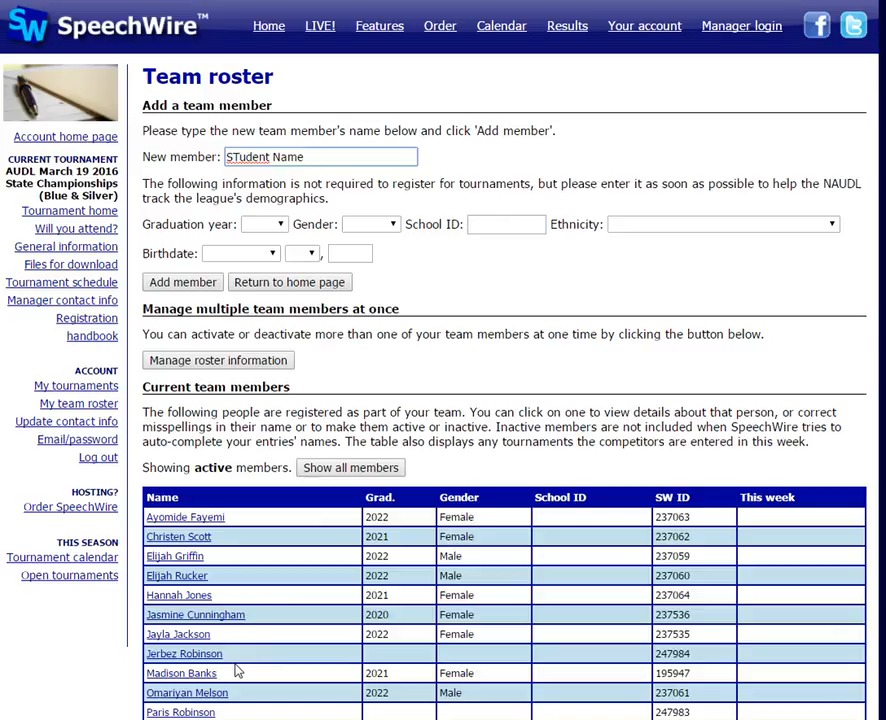
Step: Try setting the first listed member to Inactive in the roster information, restore ACTIVE, and leave without saving
click(270, 362)
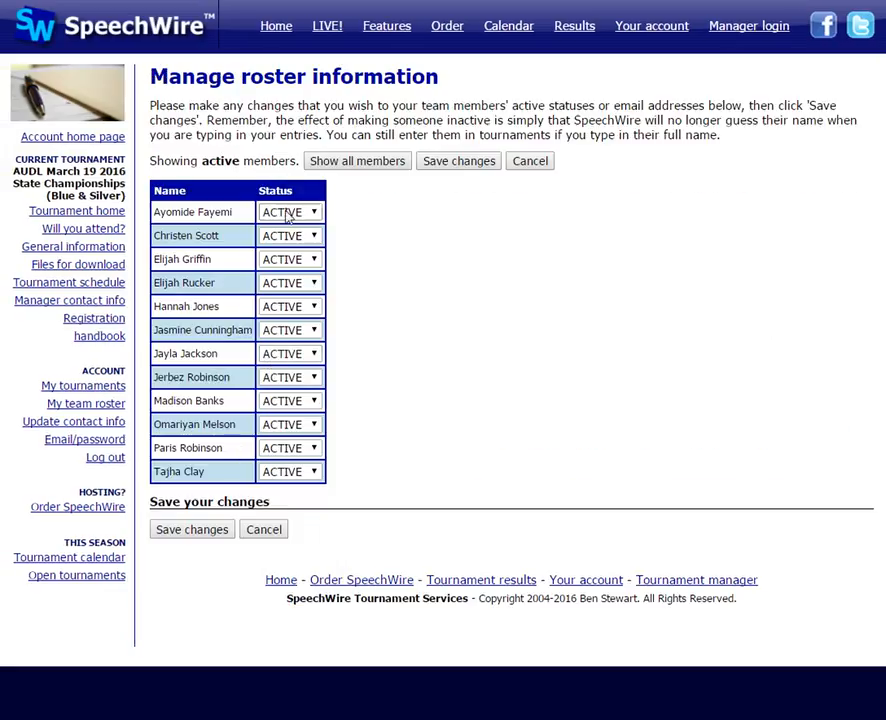
click(287, 213)
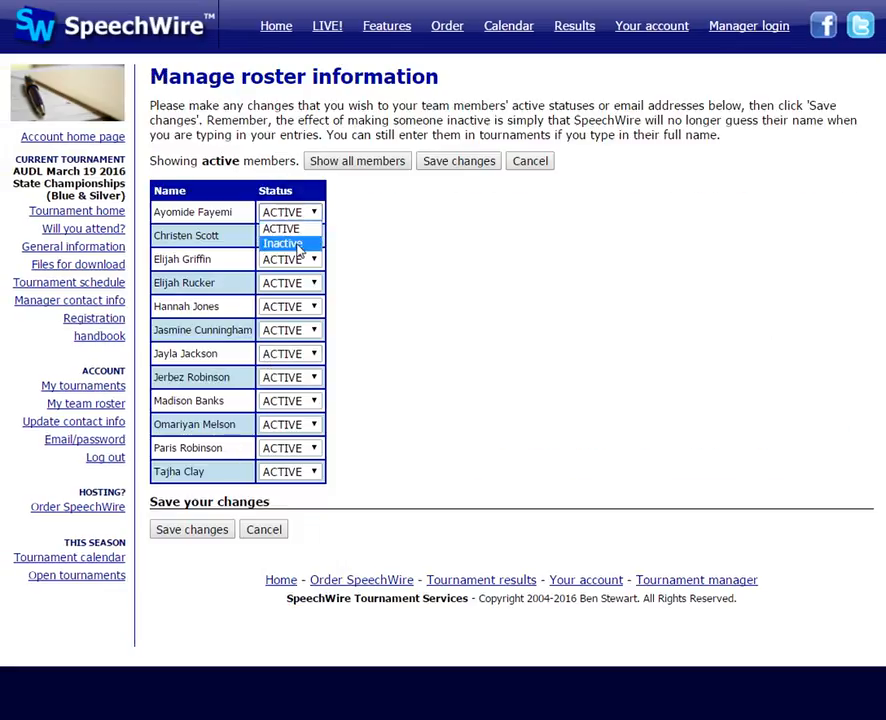
click(298, 245)
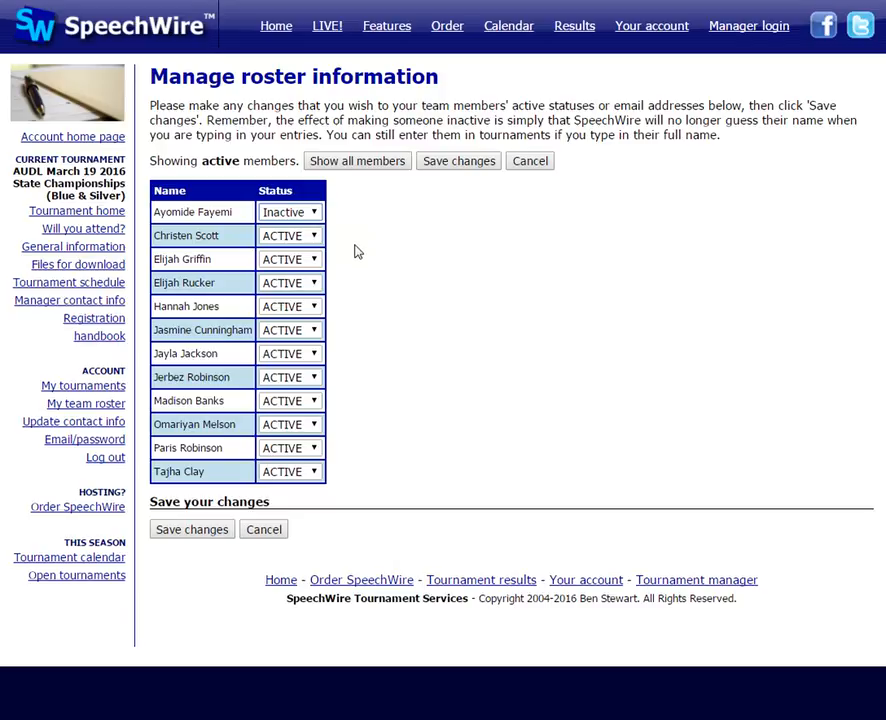
click(315, 212)
click(318, 229)
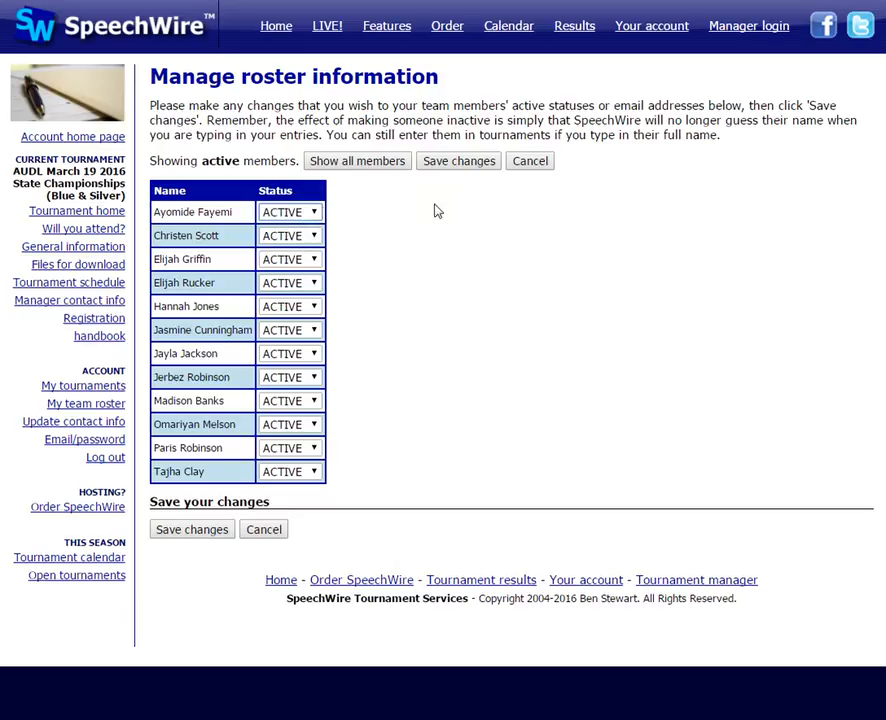
click(531, 161)
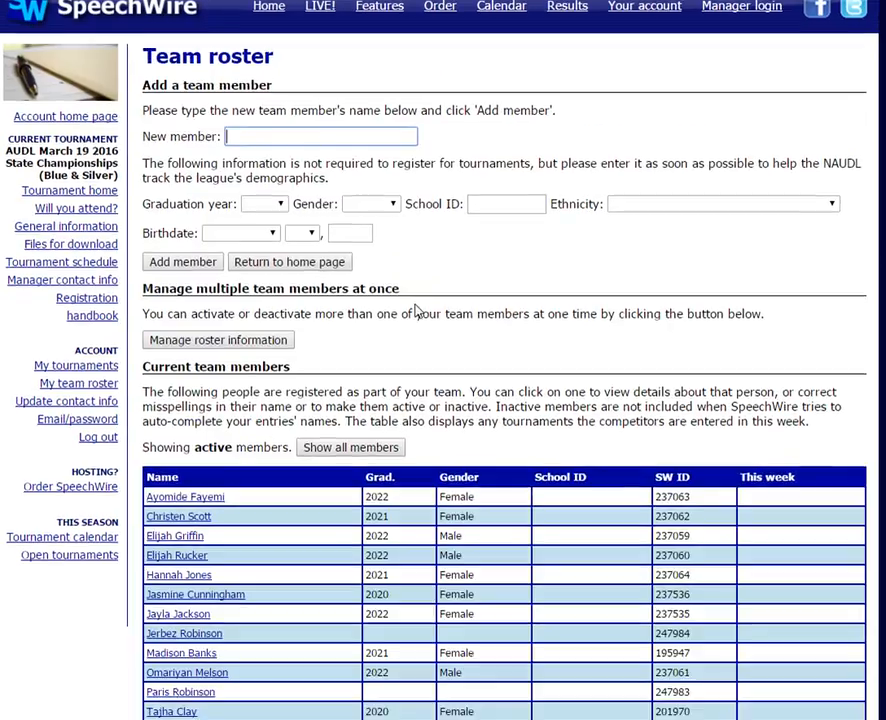
Step: Open the second listed team member's student information and append "NAMe" to the member name
scroll(420, 313, down, 1)
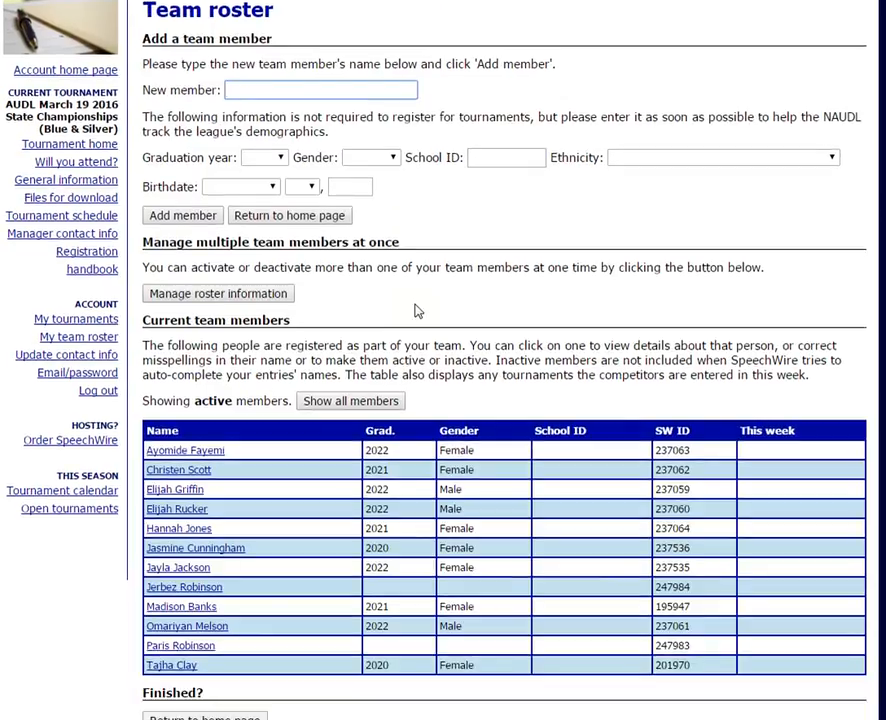
click(193, 474)
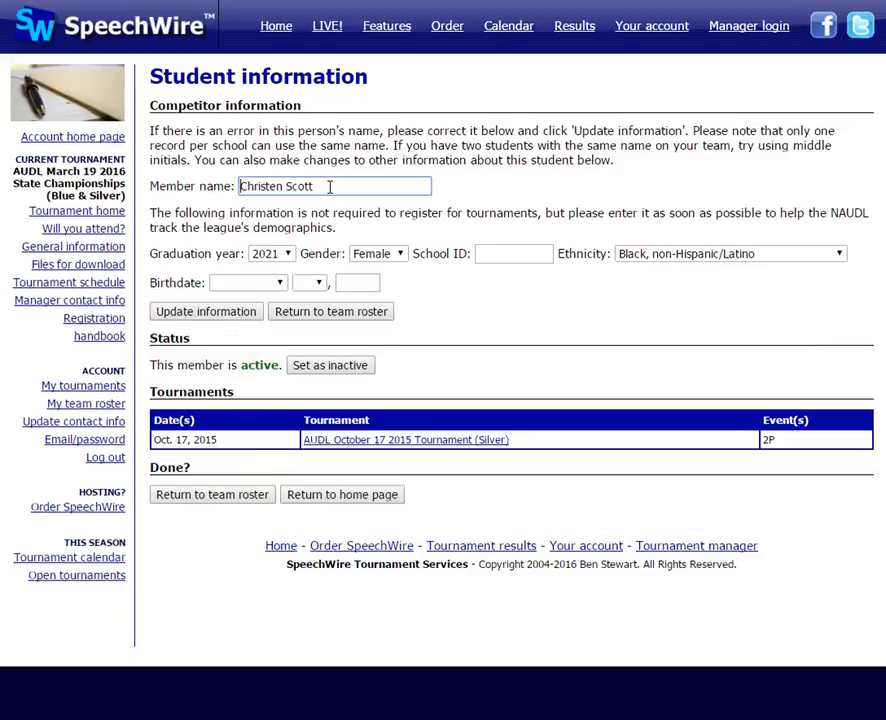
click(388, 183)
text(NAMe)
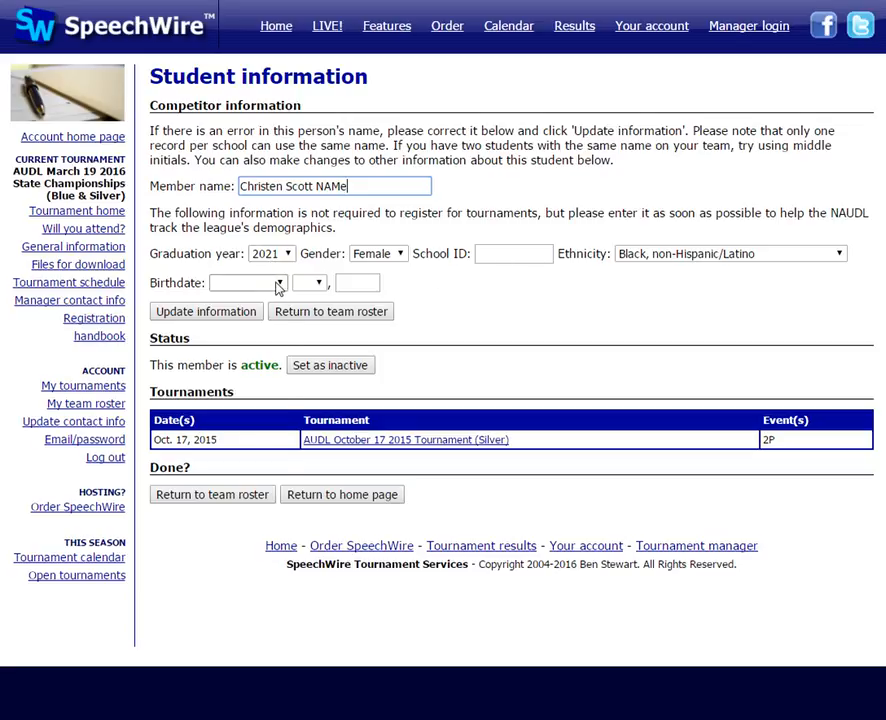
click(279, 287)
click(279, 287)
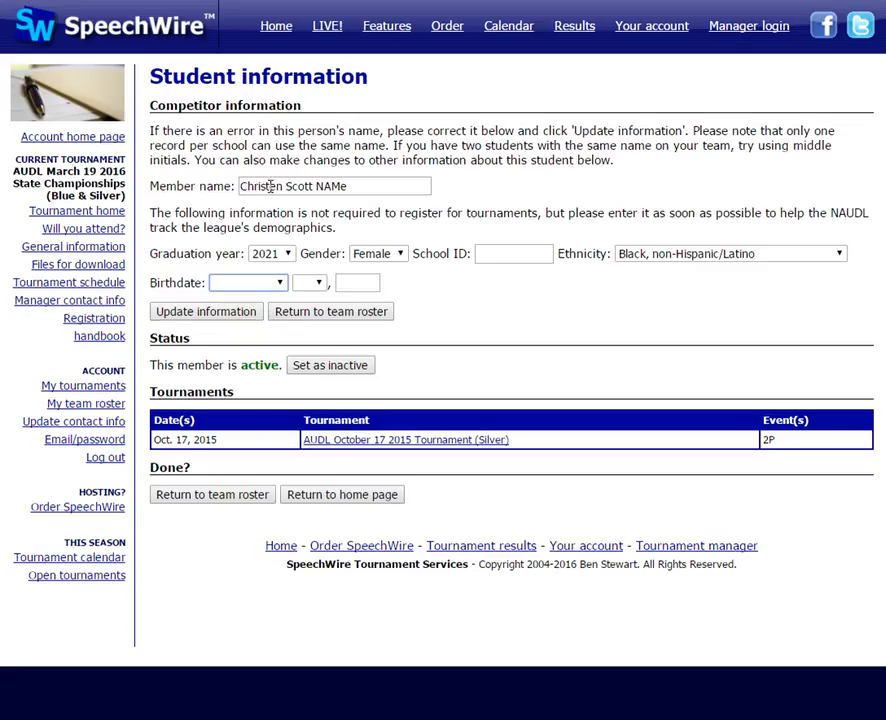
Step: Remove the appended word from the member name and return to the team roster without updating the record
double_click(335, 186)
key(BackSpace)
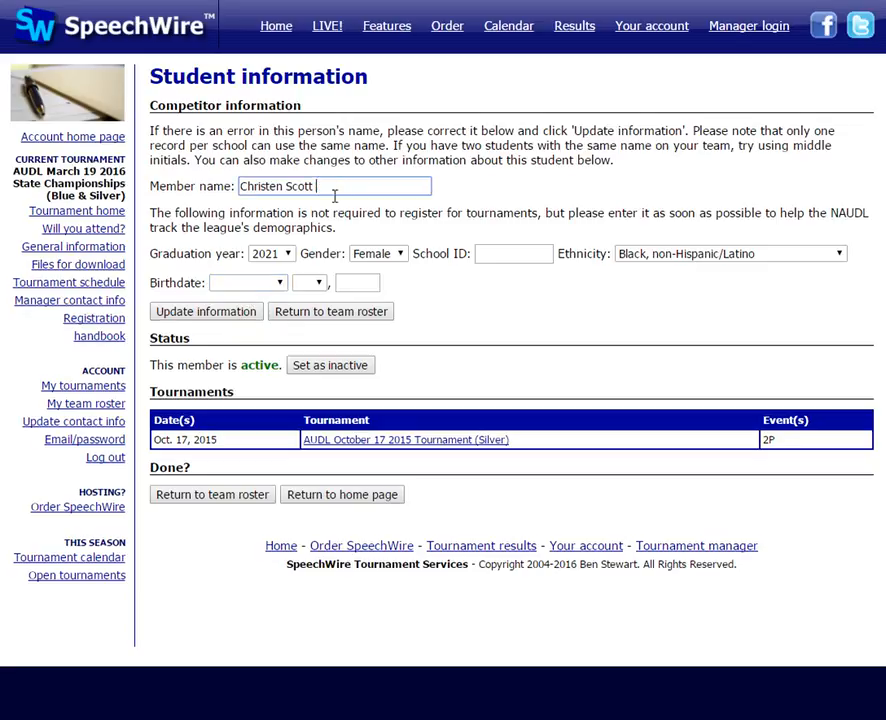
click(442, 314)
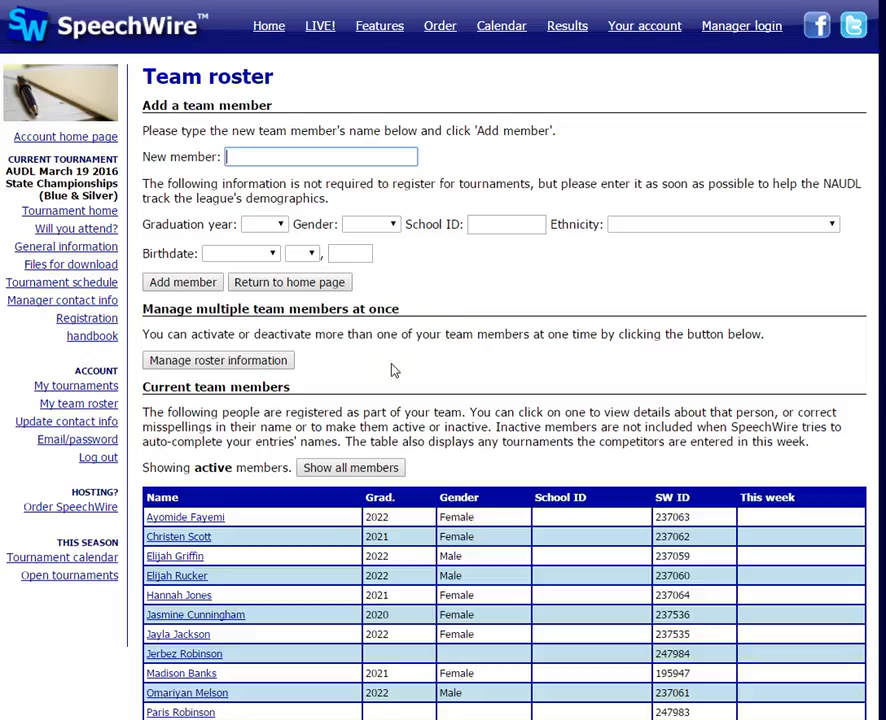
Step: From my tournaments, select AUDL March 19 2016 State Championships (Blue & Silver) for registration and go to its tournament home page
scroll(343, 330, down, 1)
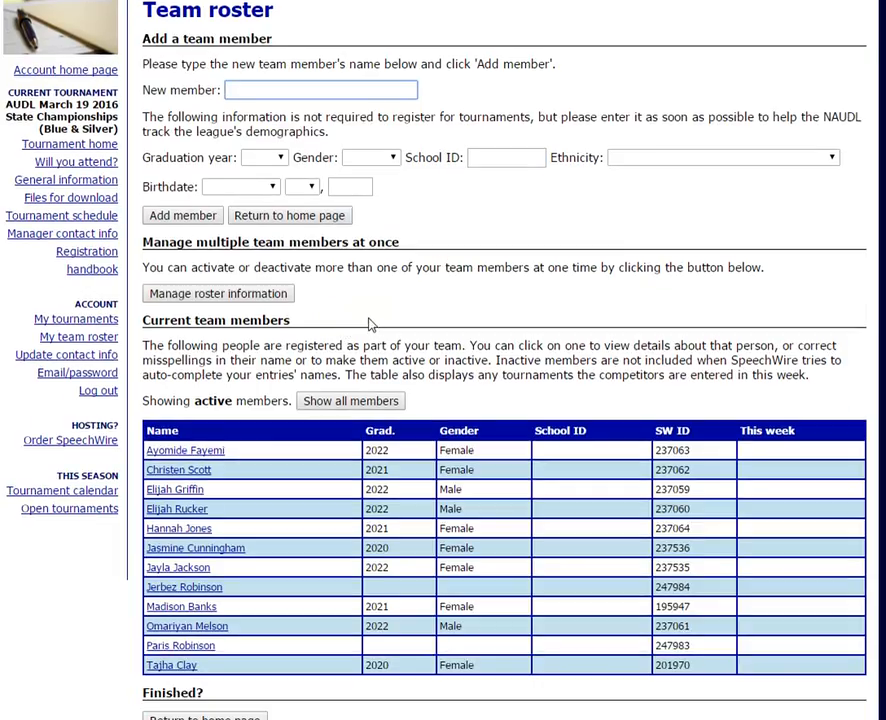
click(206, 717)
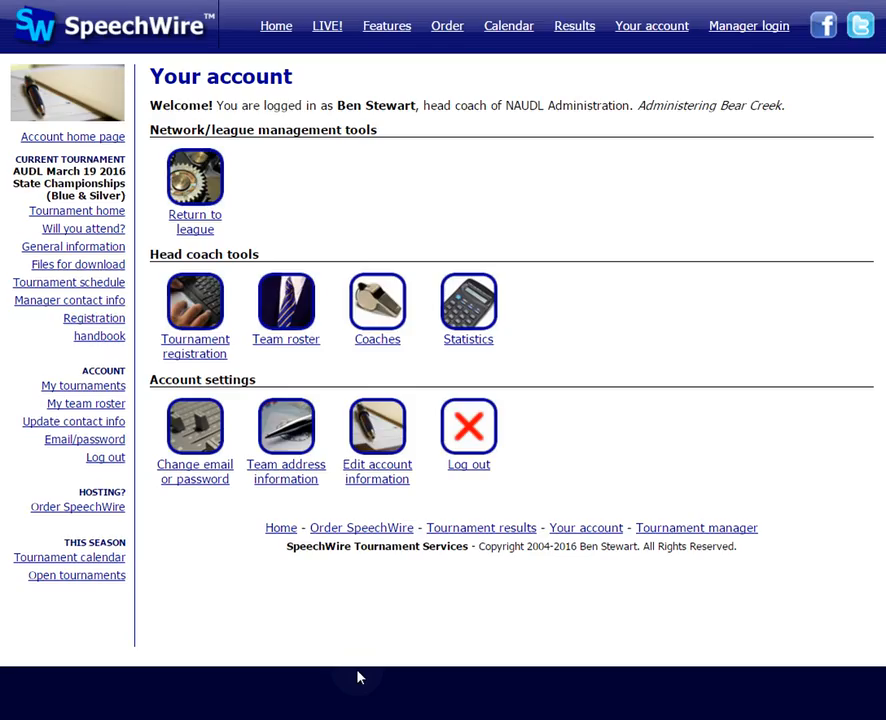
click(197, 350)
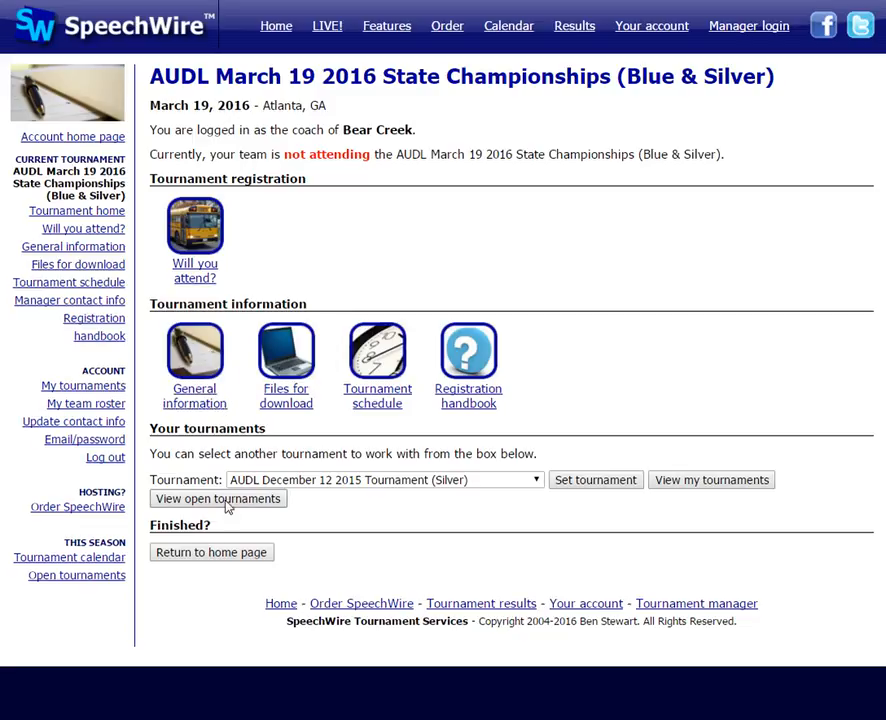
click(670, 481)
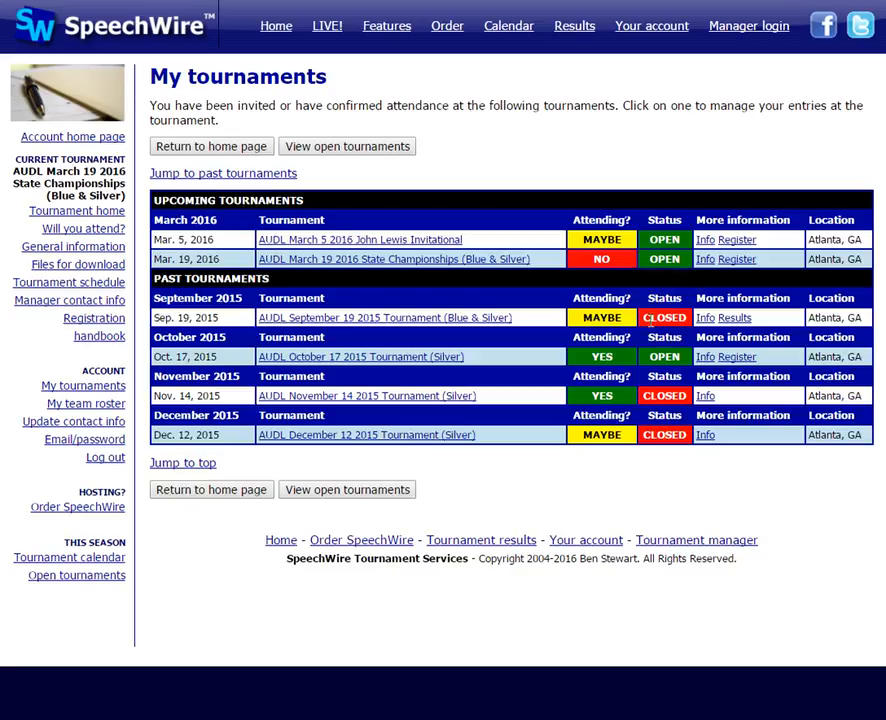
click(739, 262)
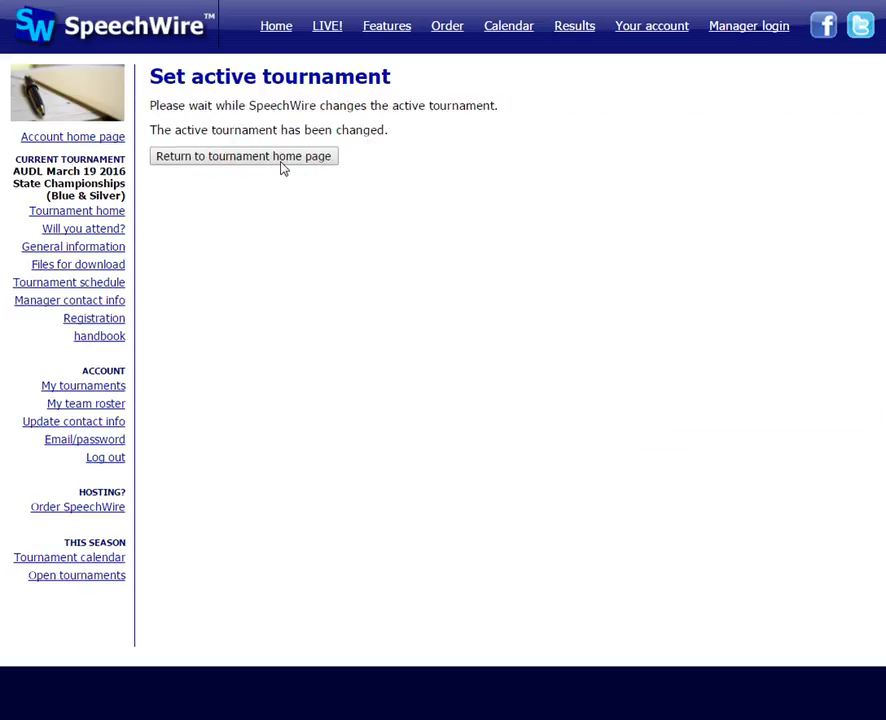
click(280, 160)
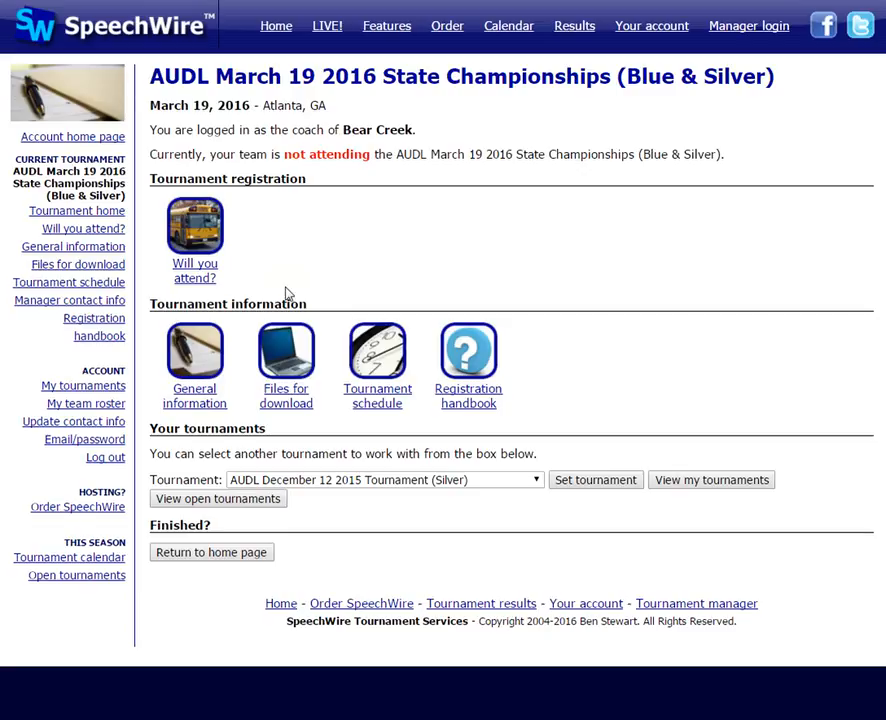
Step: Submit the attendance response "Yes, my team will attend" for the State Championships
click(194, 287)
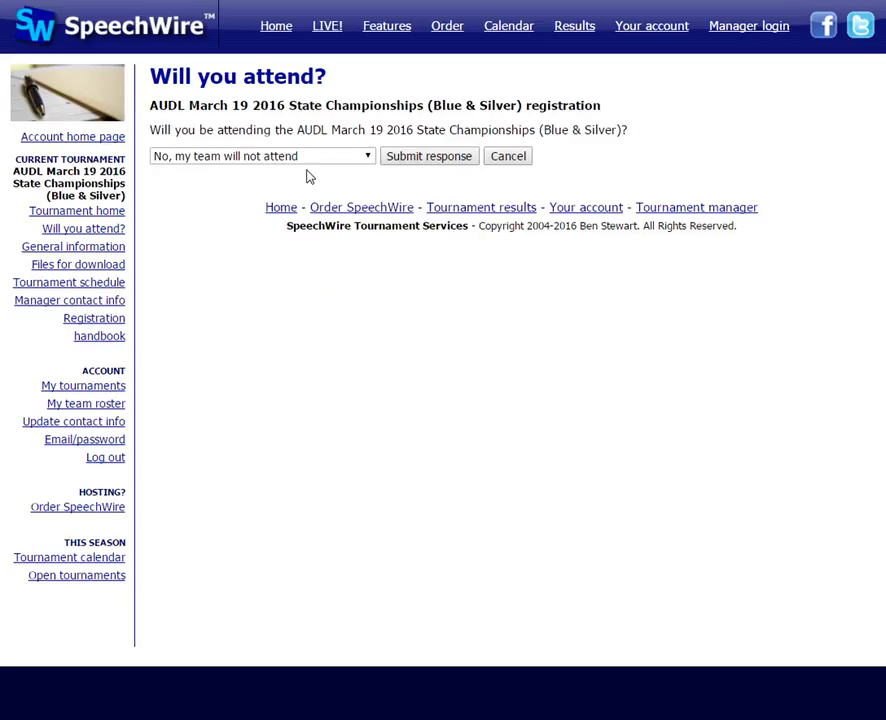
click(308, 160)
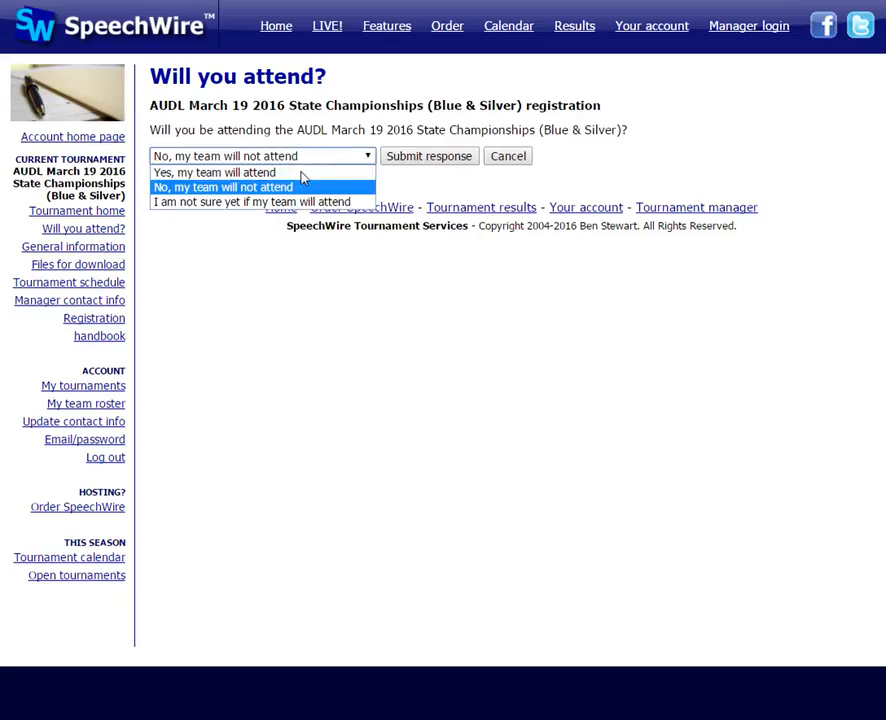
click(300, 175)
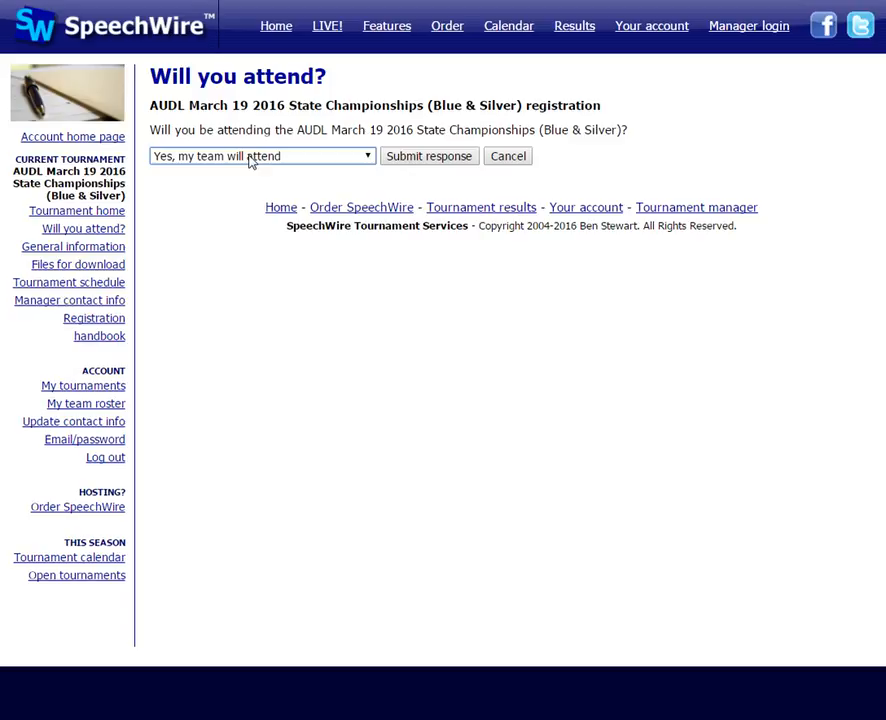
click(422, 158)
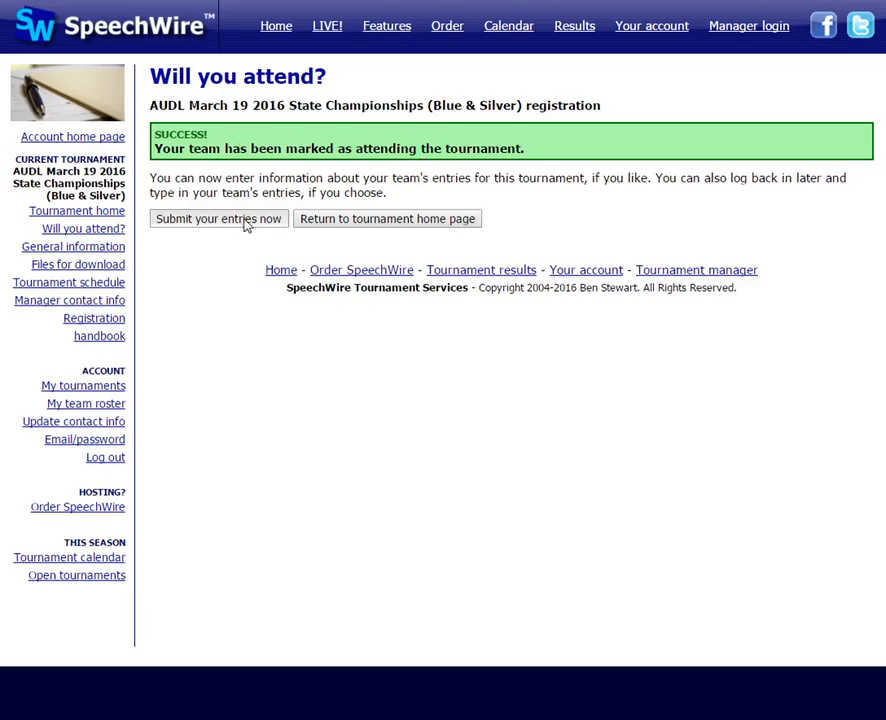
Step: Submit a 2-Person Policy Debate entry pairing the first two roster members in the Novice division
click(246, 221)
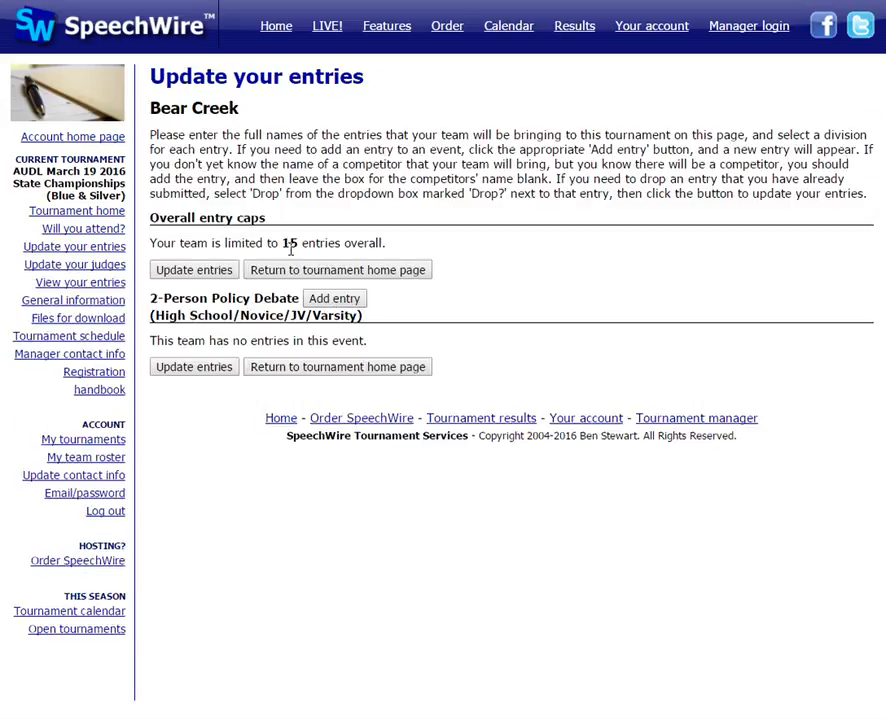
click(335, 299)
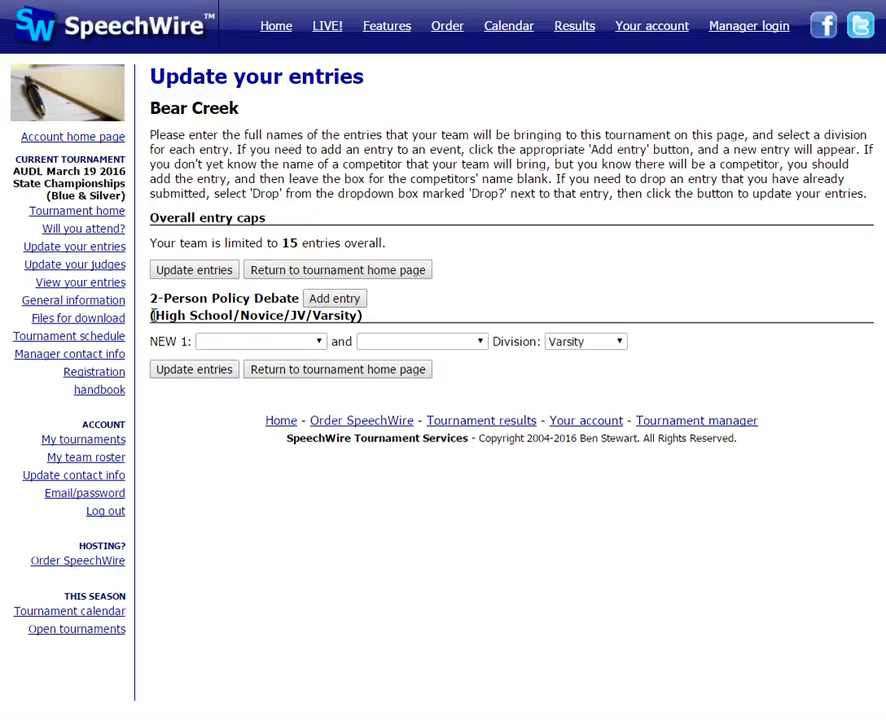
click(316, 341)
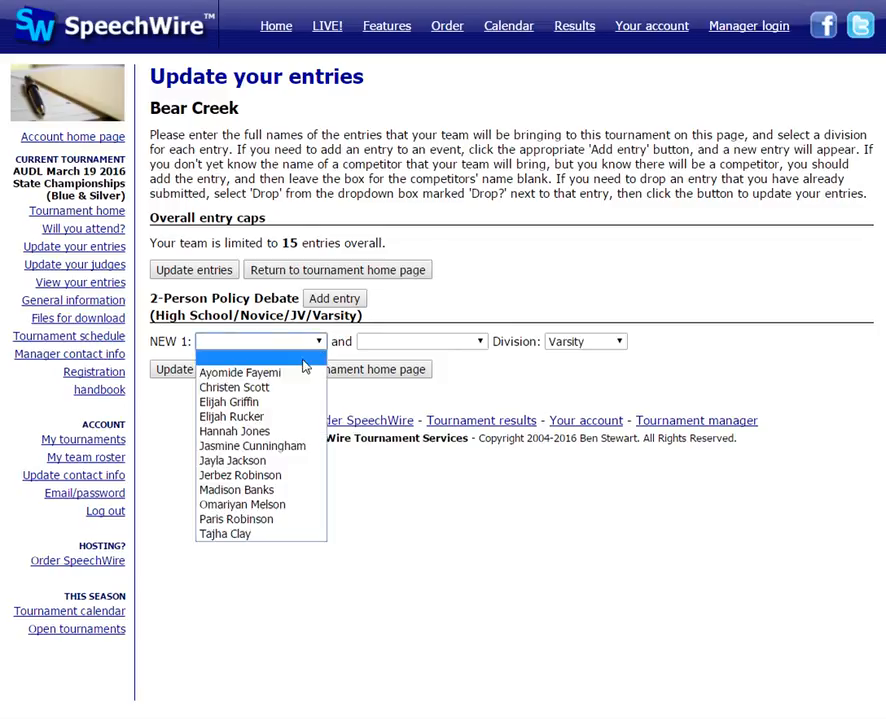
click(299, 373)
click(411, 345)
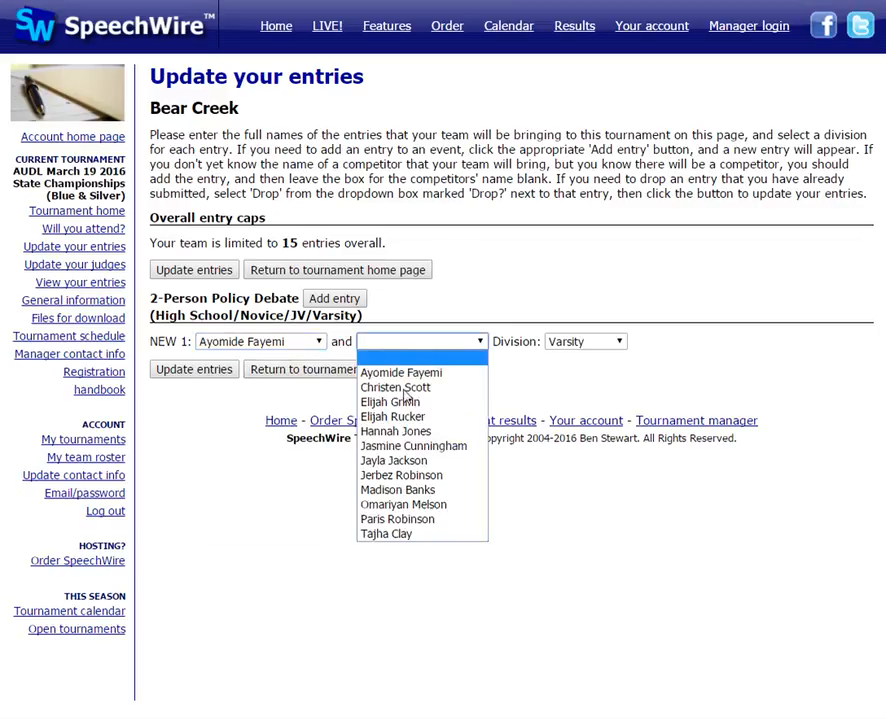
click(400, 387)
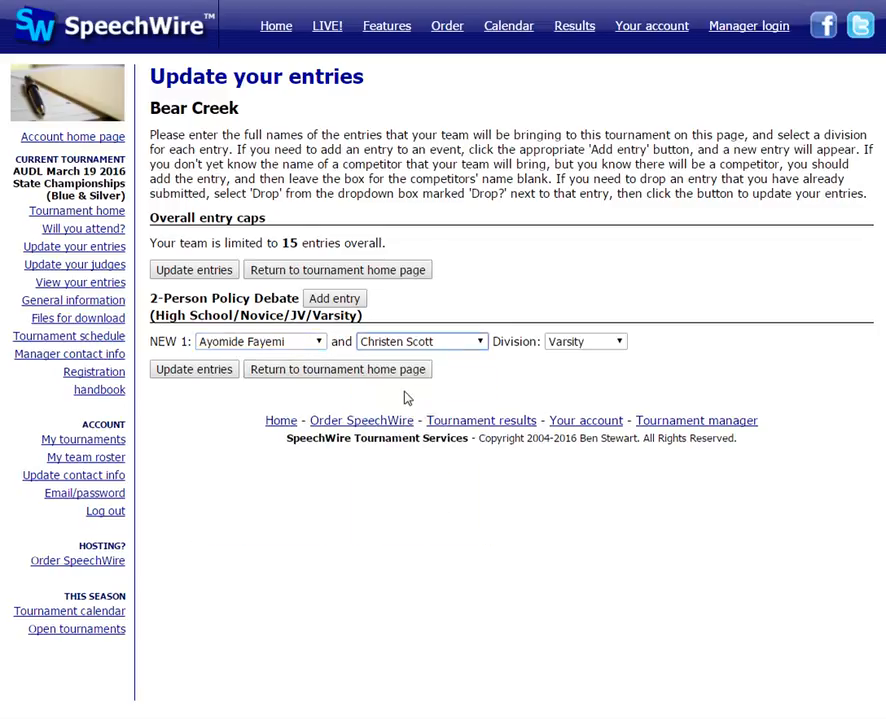
click(590, 342)
click(588, 375)
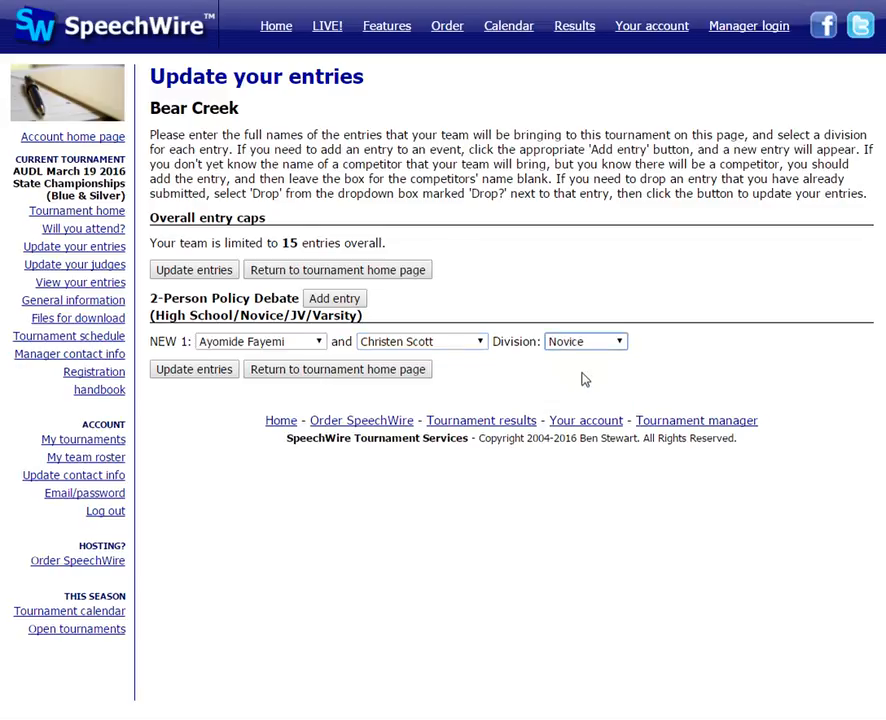
click(194, 369)
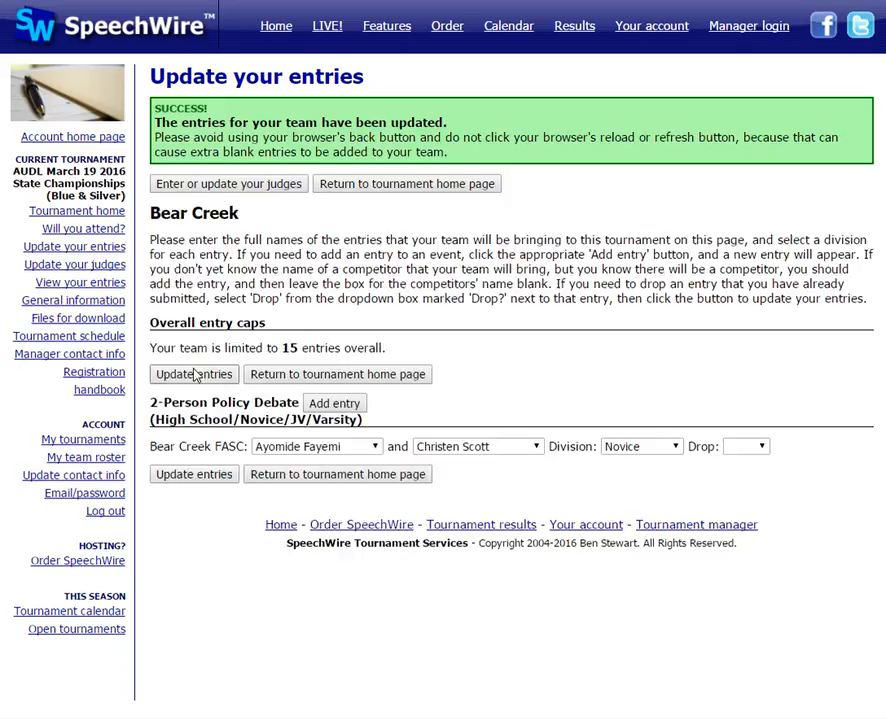
Step: Add two more blank 2-Person Policy Debate entries, with the first new one in the Varsity division
click(340, 404)
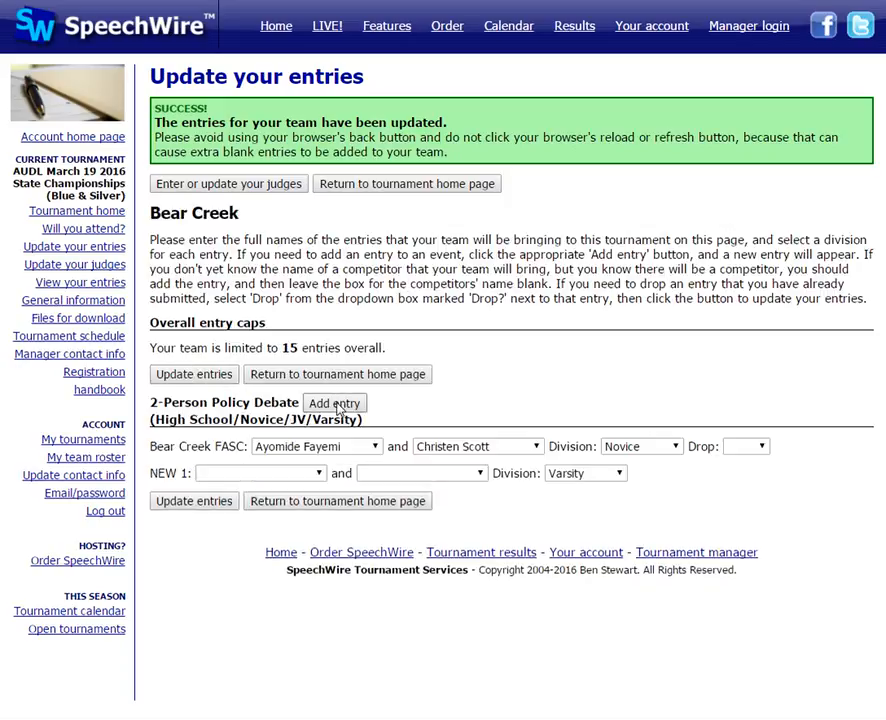
click(337, 406)
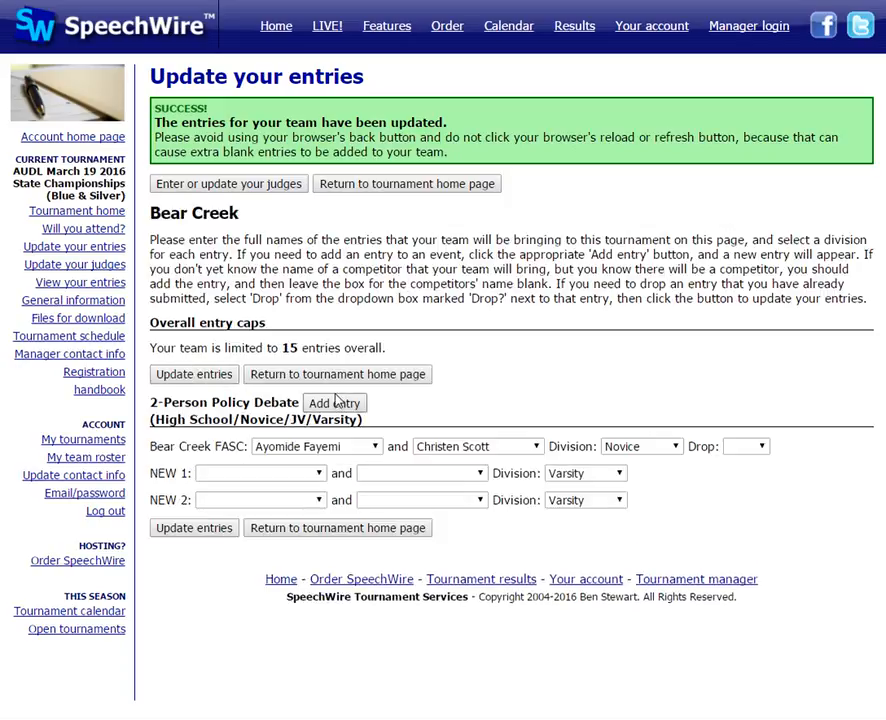
click(603, 479)
click(604, 533)
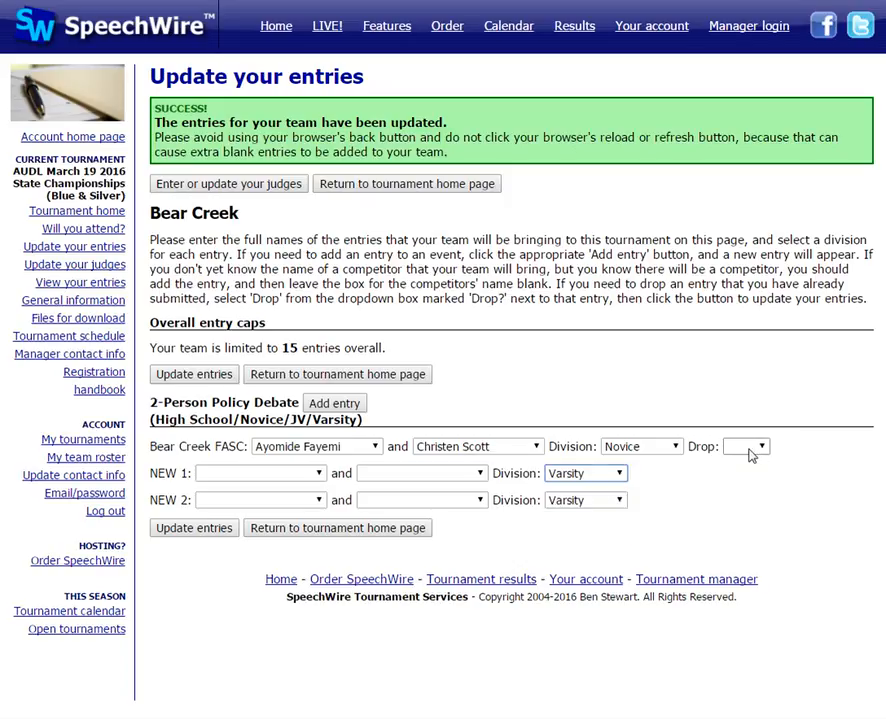
Step: Change the Novice entry's second competitor to another roster member, mark that entry as Drop, and update the entries
click(467, 450)
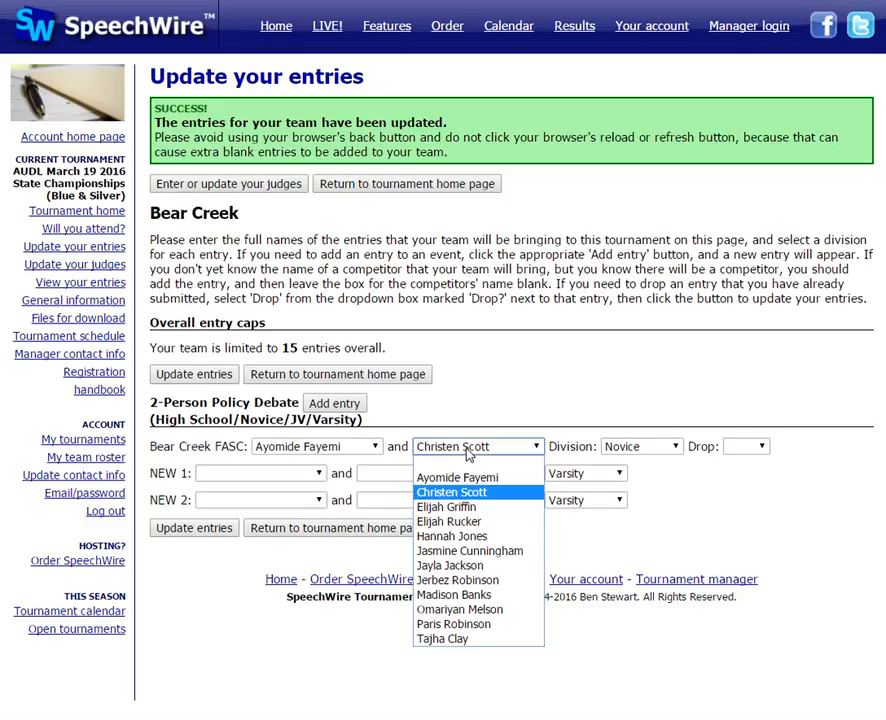
click(471, 565)
click(762, 448)
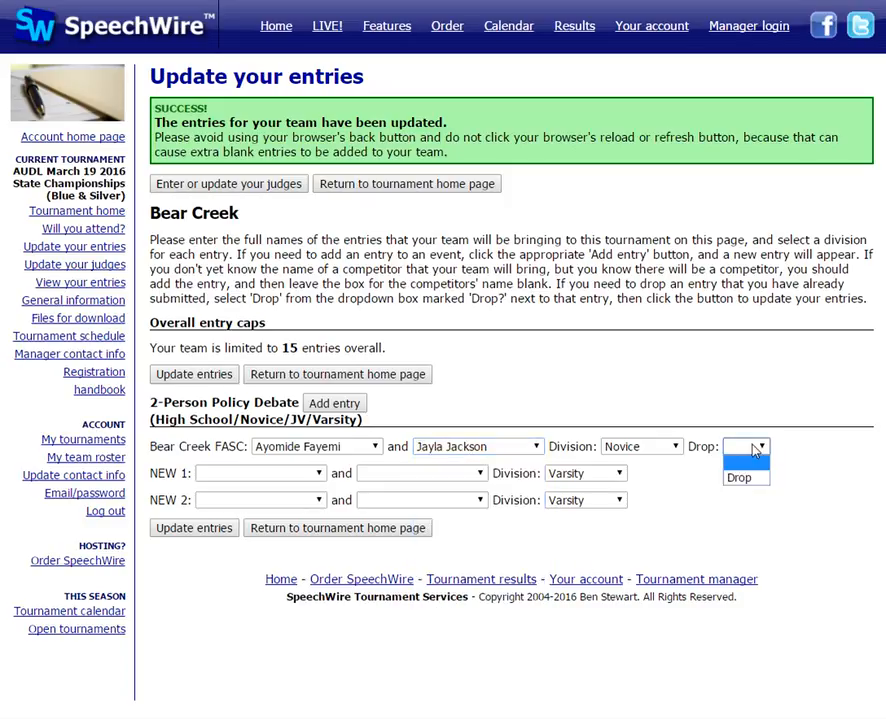
click(740, 478)
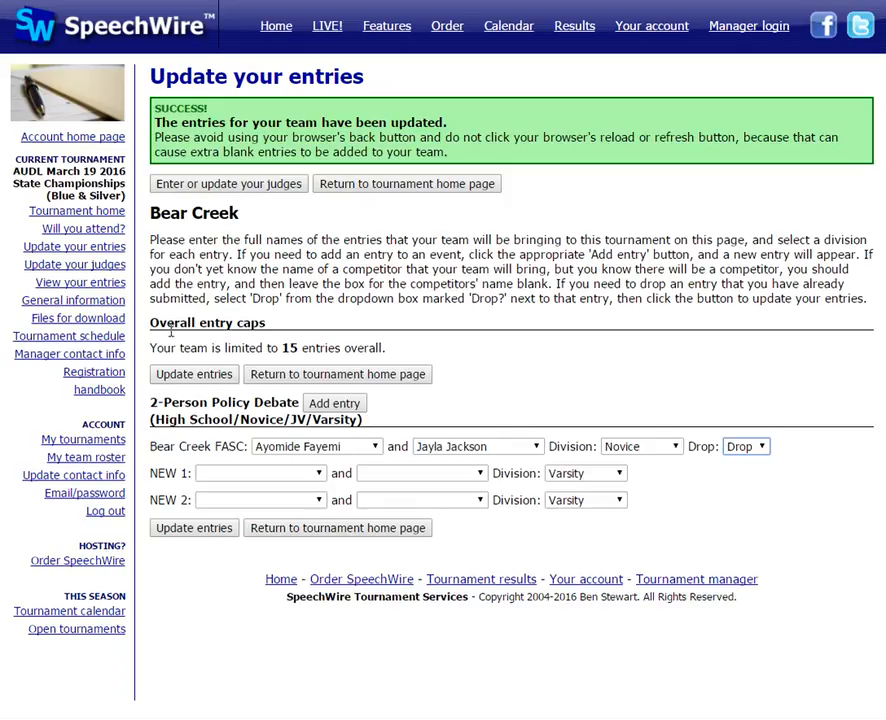
click(180, 378)
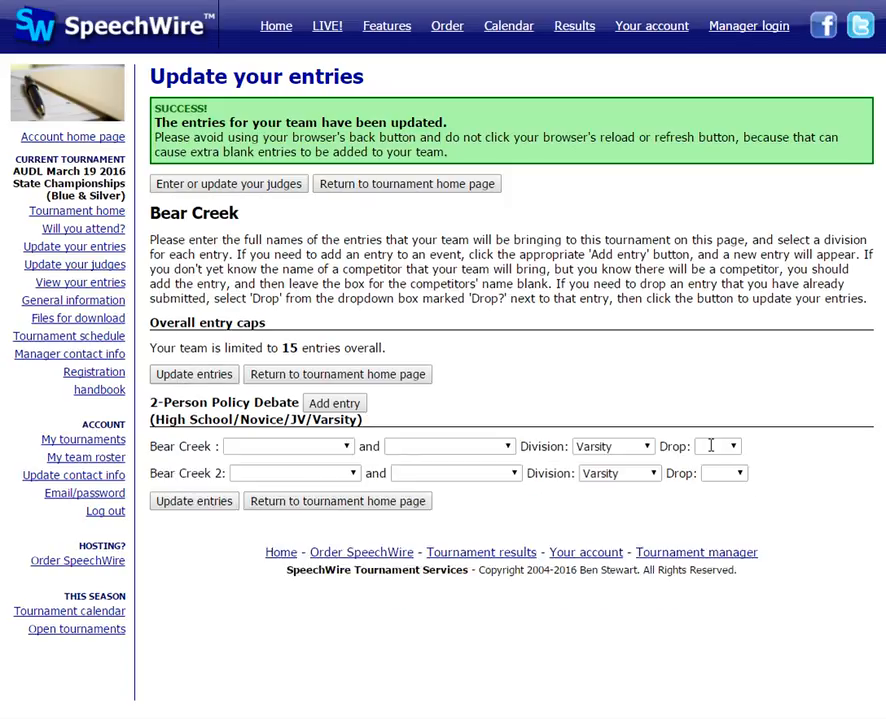
Step: Mark both remaining blank Varsity entries as Drop and update the entries
click(711, 446)
click(714, 480)
click(722, 473)
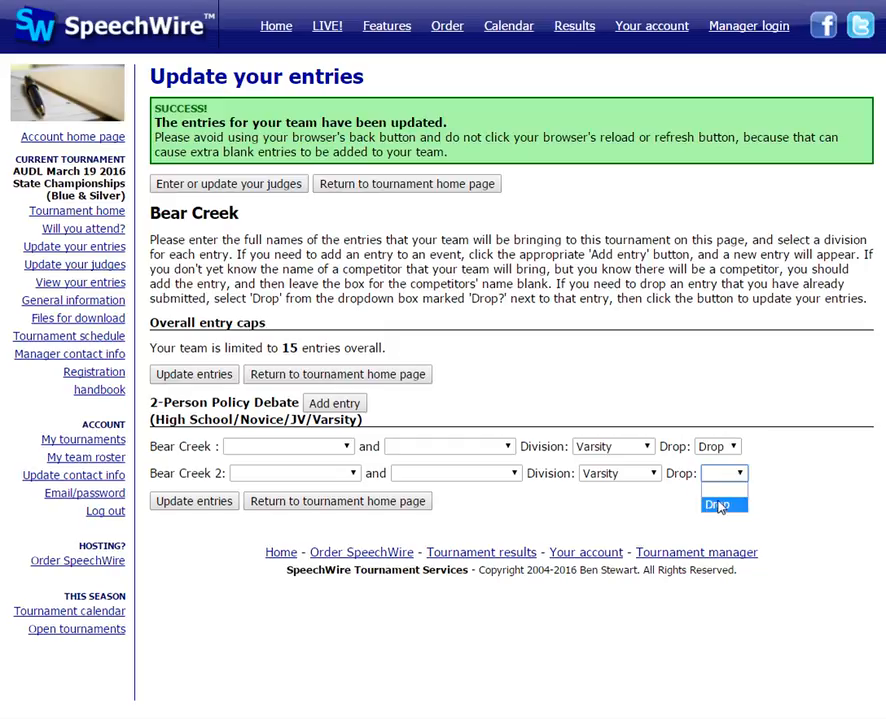
click(718, 505)
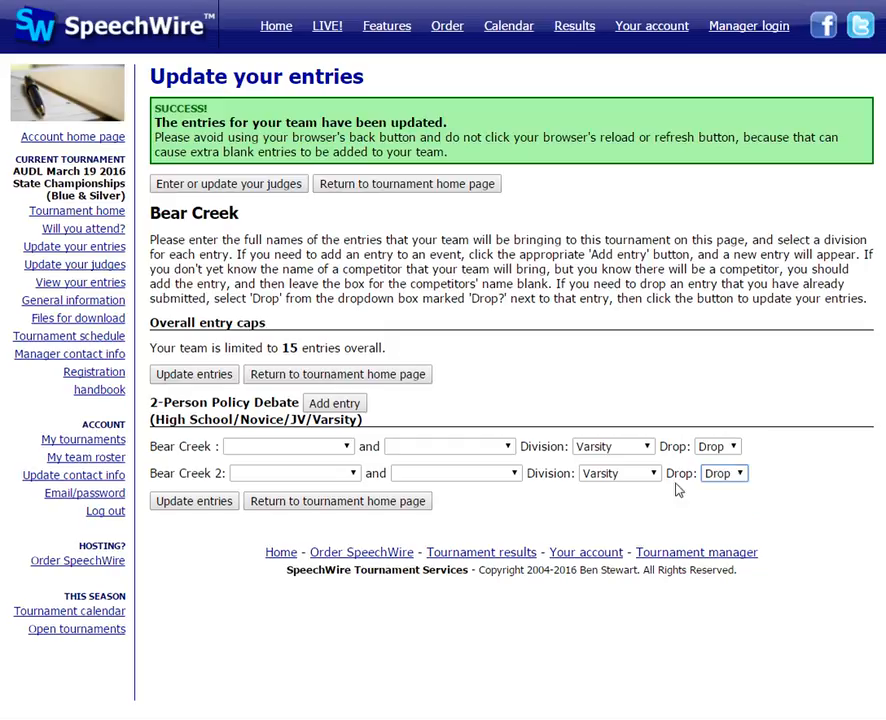
click(170, 376)
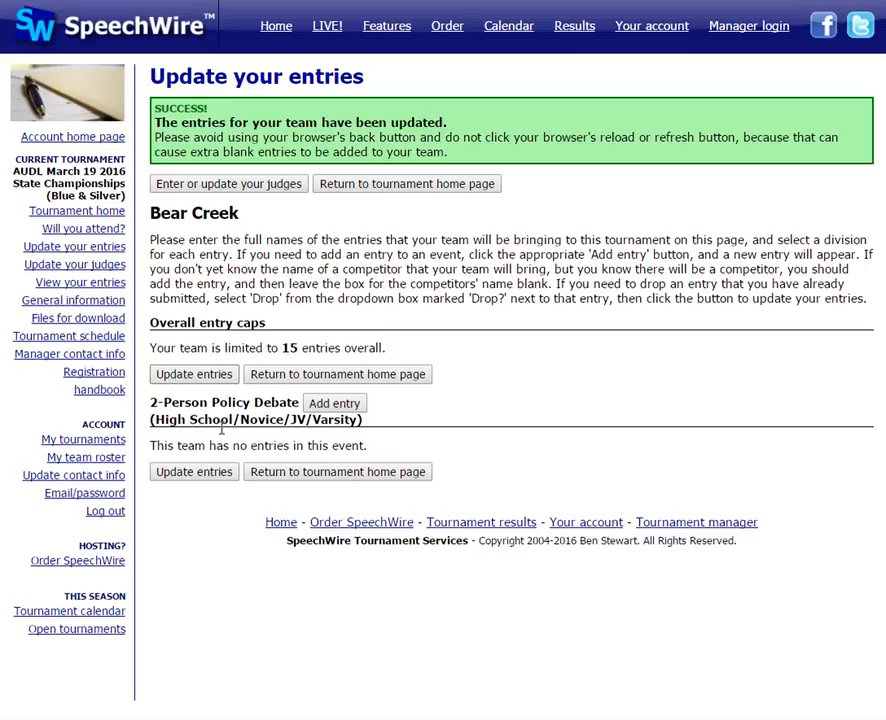
Step: Go back to the tournament home page and add 2 judges for the team on the judges page
click(272, 481)
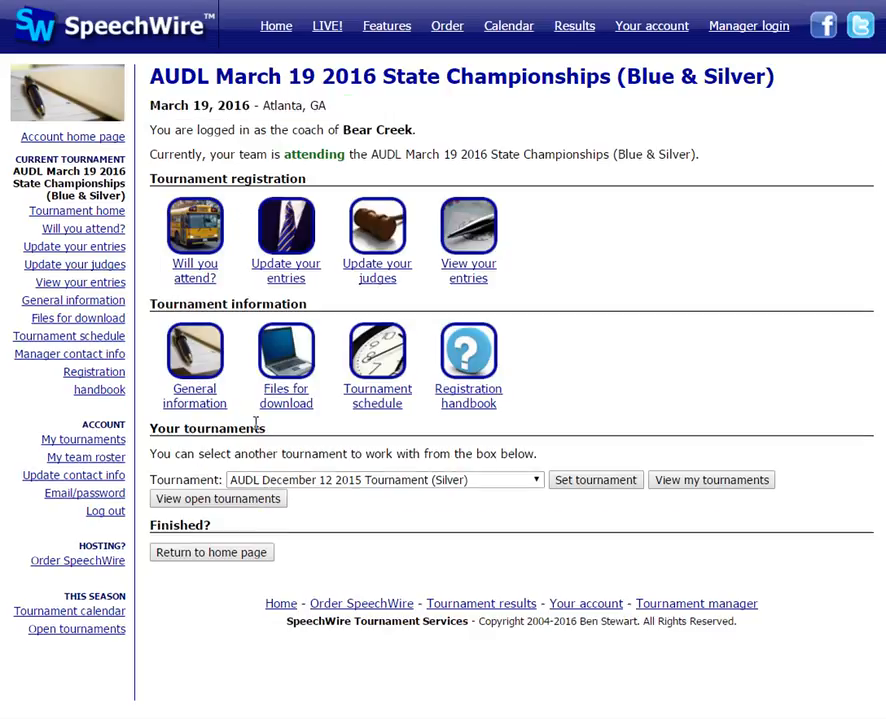
click(386, 280)
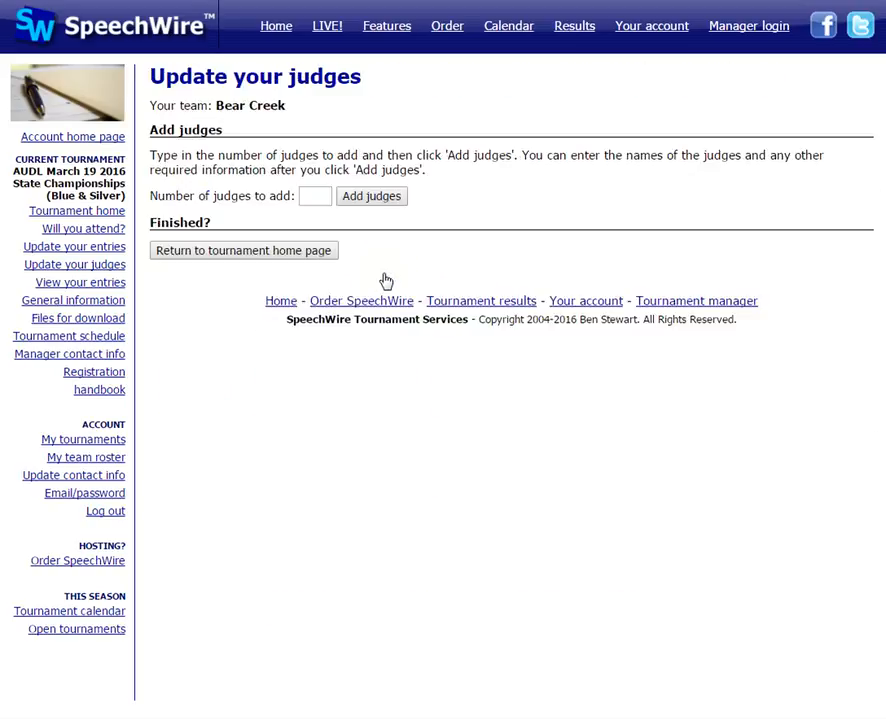
click(317, 203)
text(2)
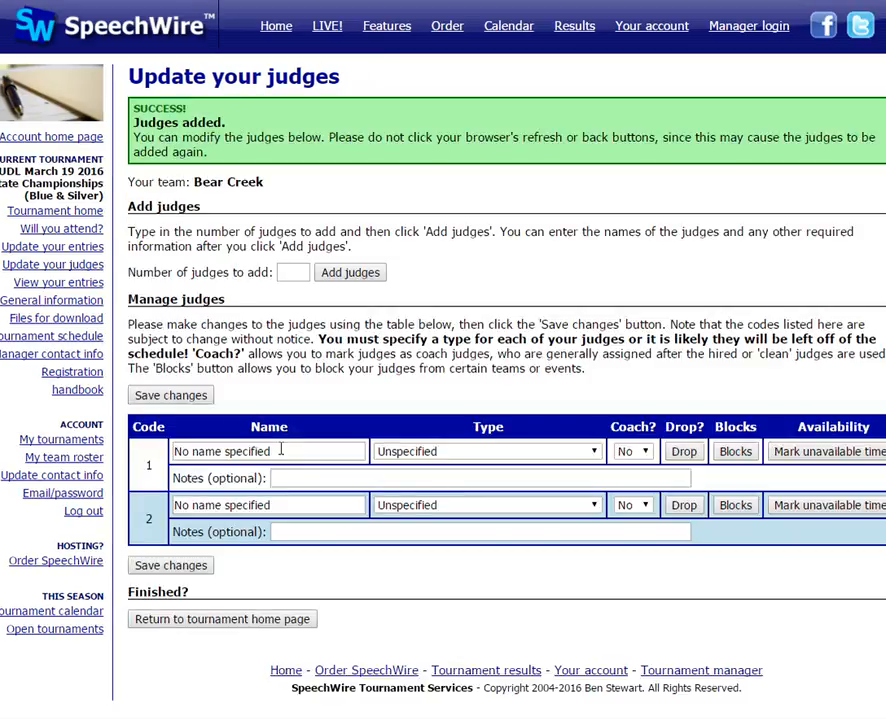
Step: Name the first judge New Judge, review its type and coach options, and save the judge changes
click(281, 451)
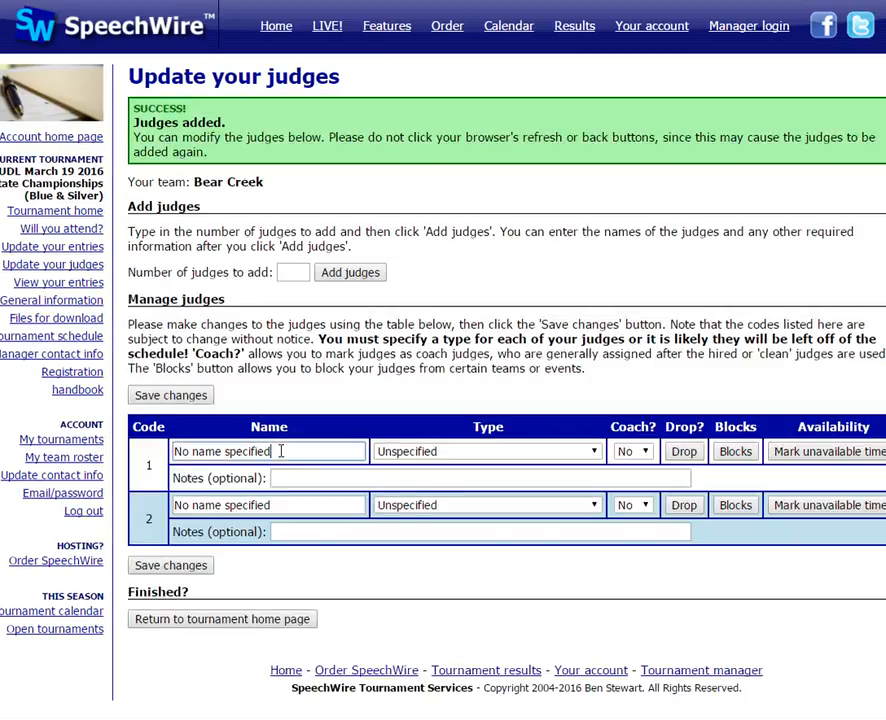
drag(281, 451, 165, 451)
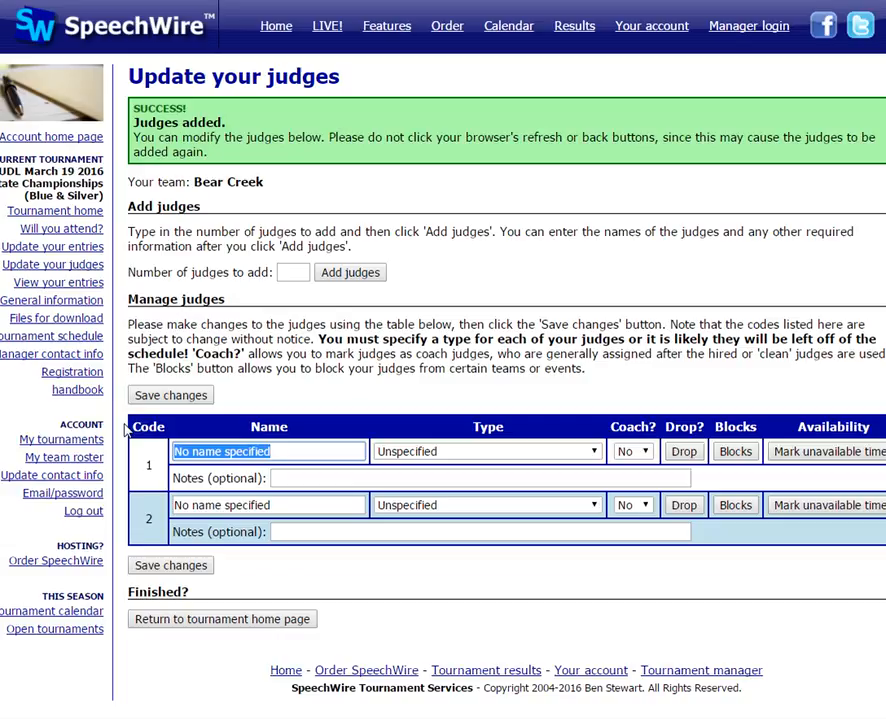
text(New Judge)
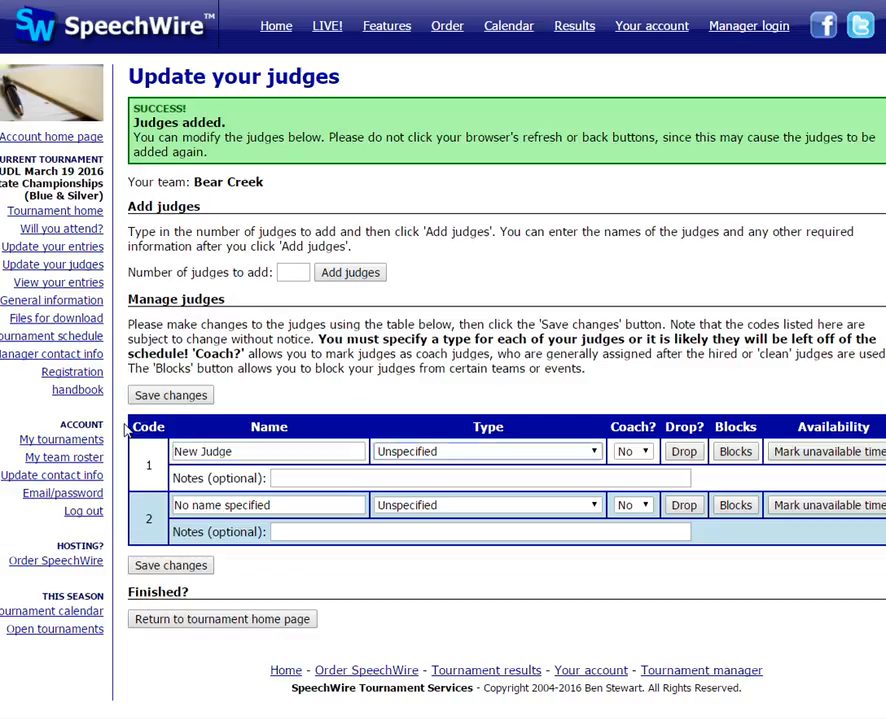
click(595, 451)
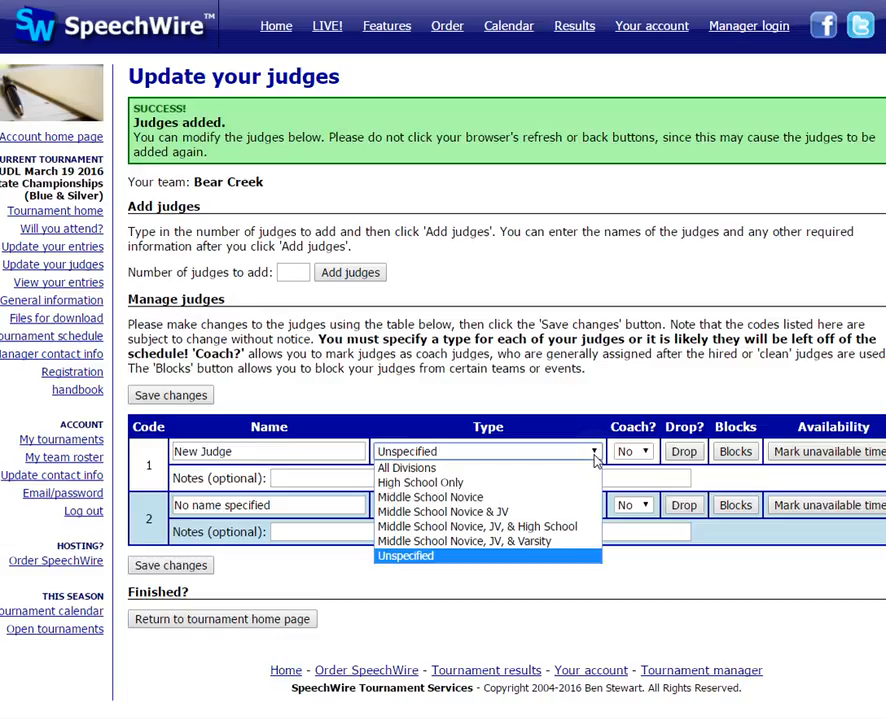
click(597, 453)
click(648, 452)
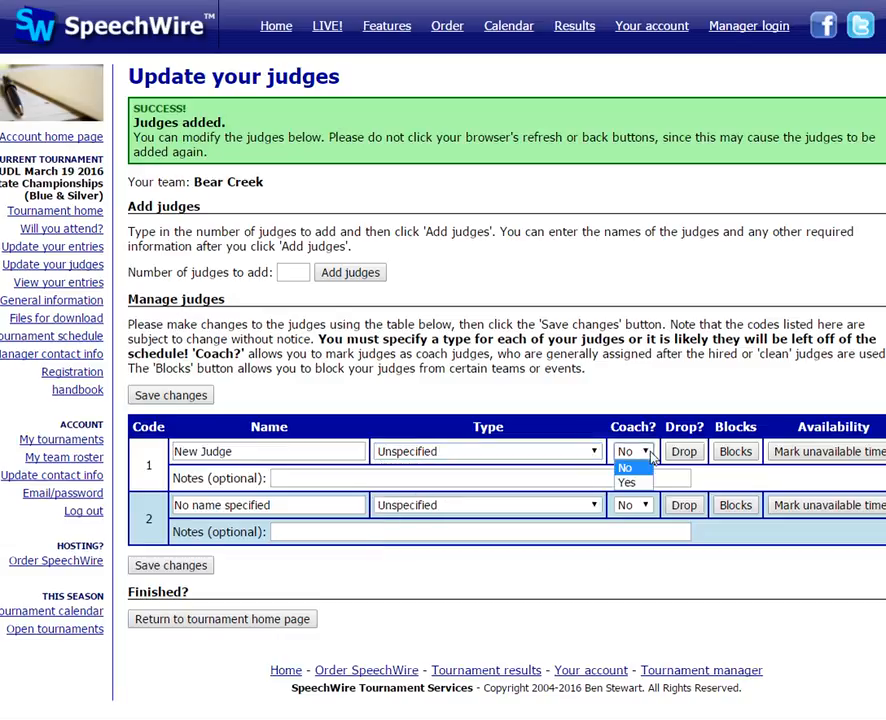
click(651, 455)
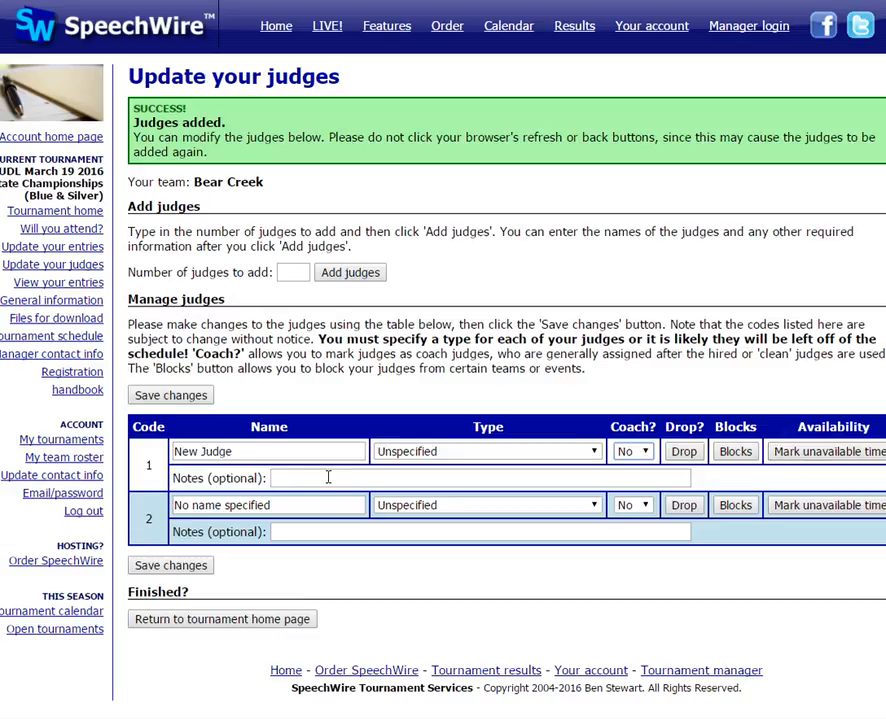
click(191, 575)
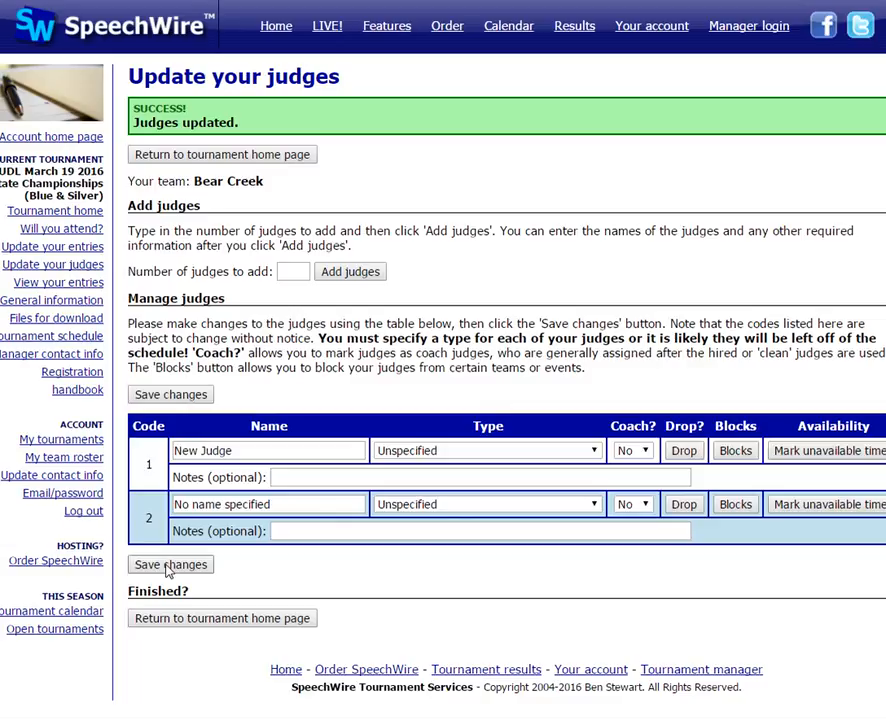
Step: Return to the tournament home page, look over the selectable tournaments, and go back to the account home page
click(195, 157)
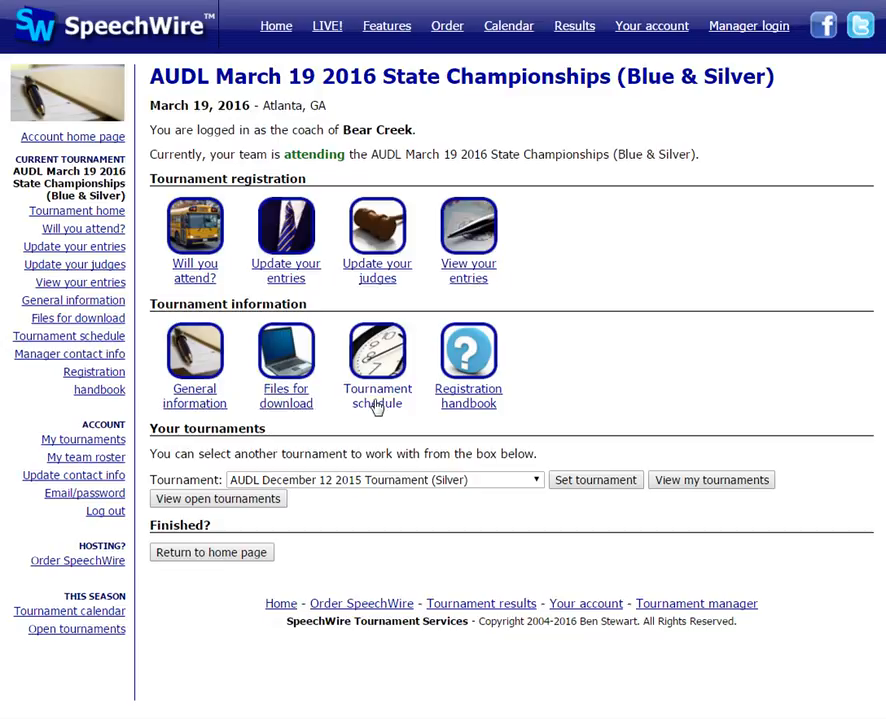
click(538, 481)
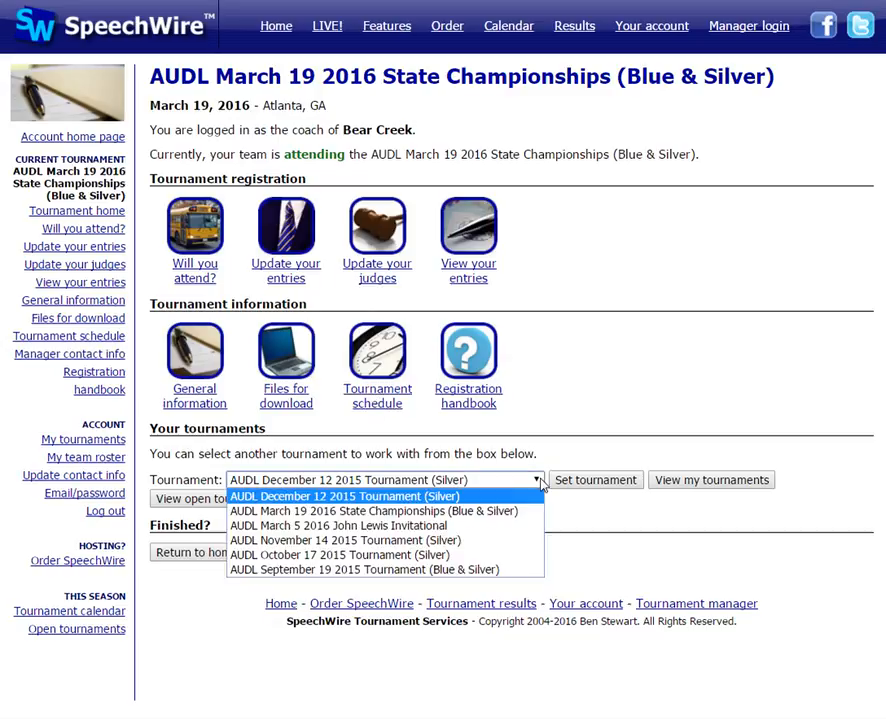
click(589, 405)
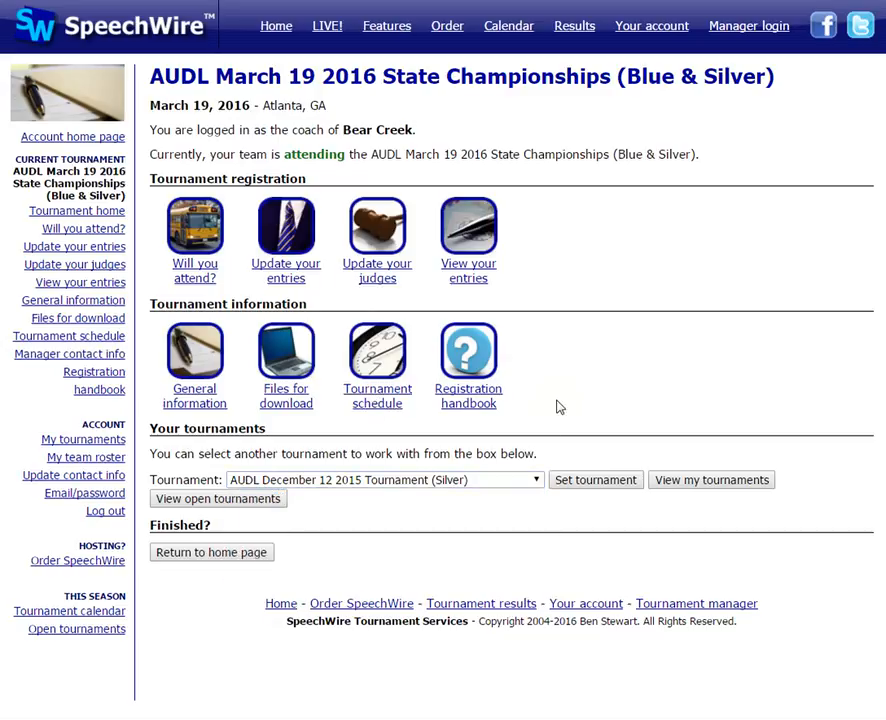
click(210, 552)
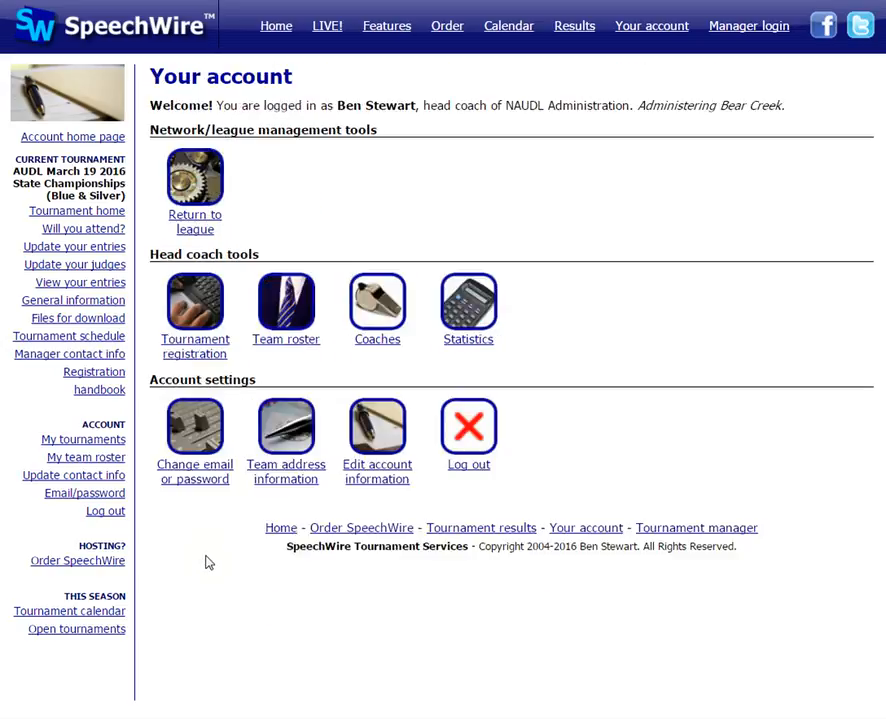
Step: Fill in the Coaches form with the name New Coach and an e-mail address, review the coach types, and return to the account home page unsaved
click(385, 342)
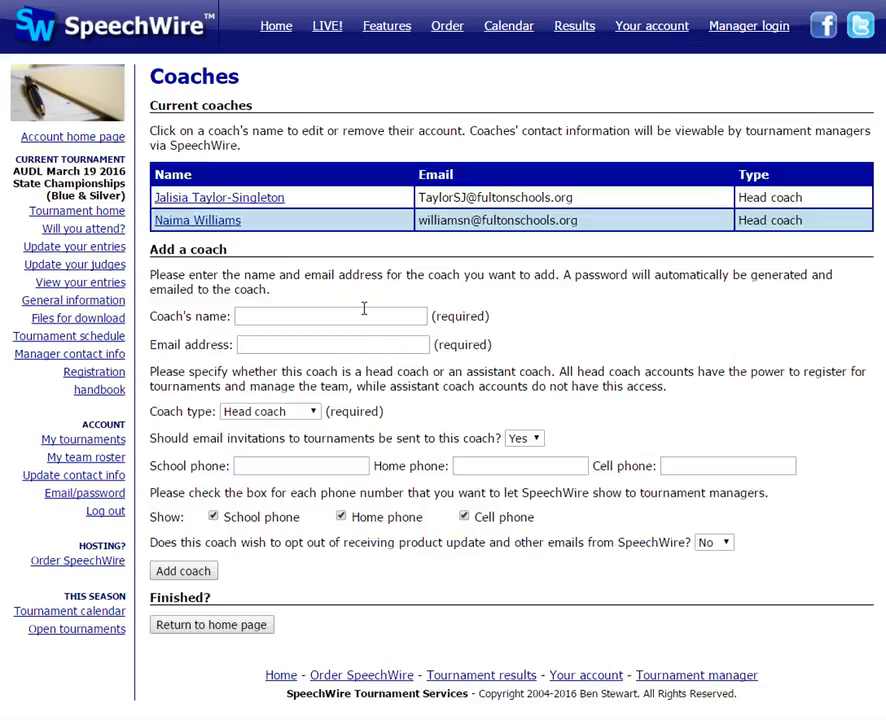
click(360, 316)
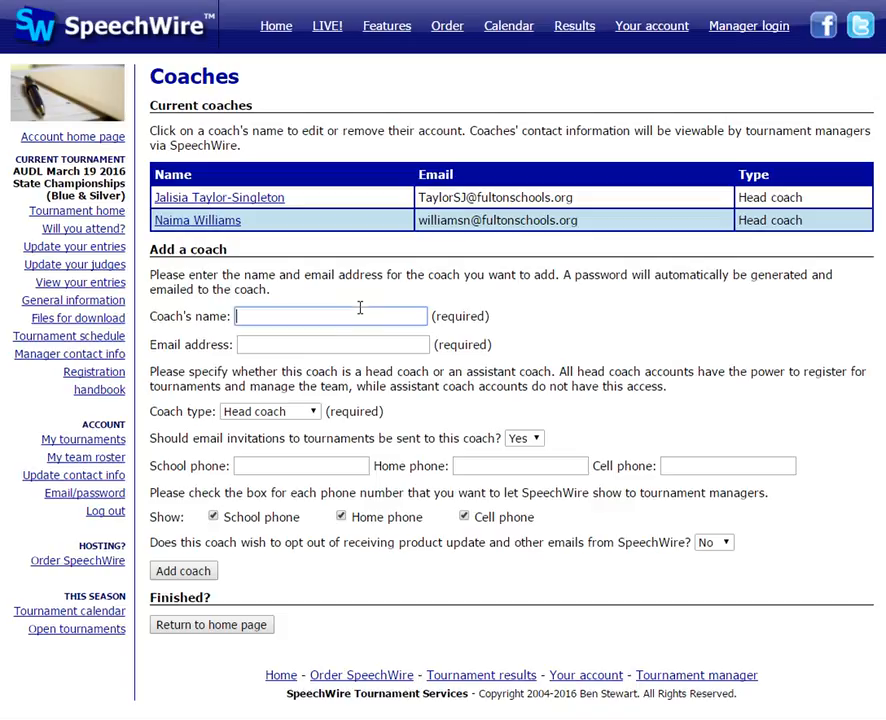
text(New)
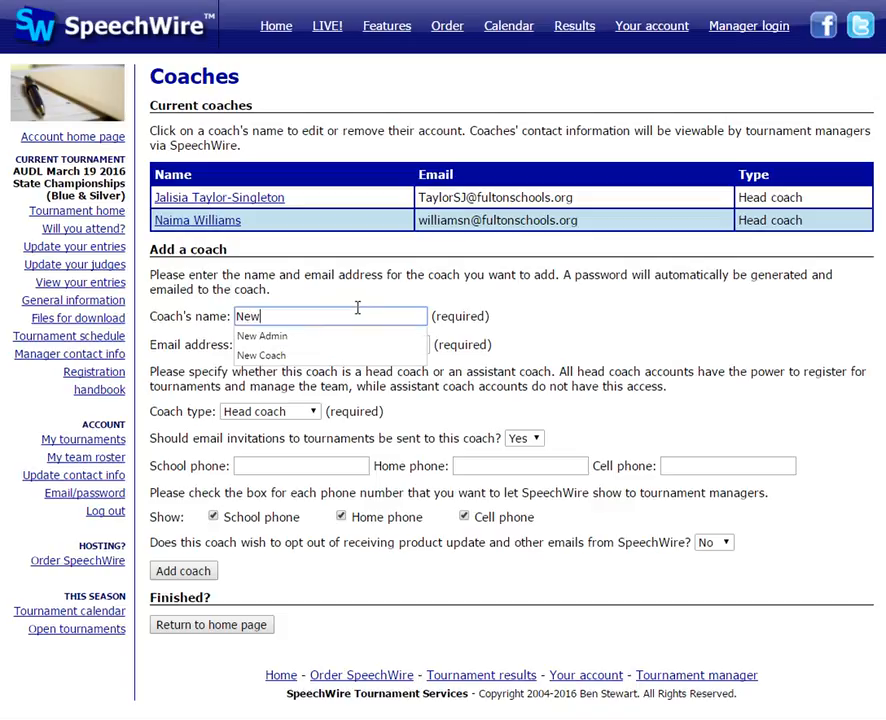
text( C)
key(Down)
key(Tab)
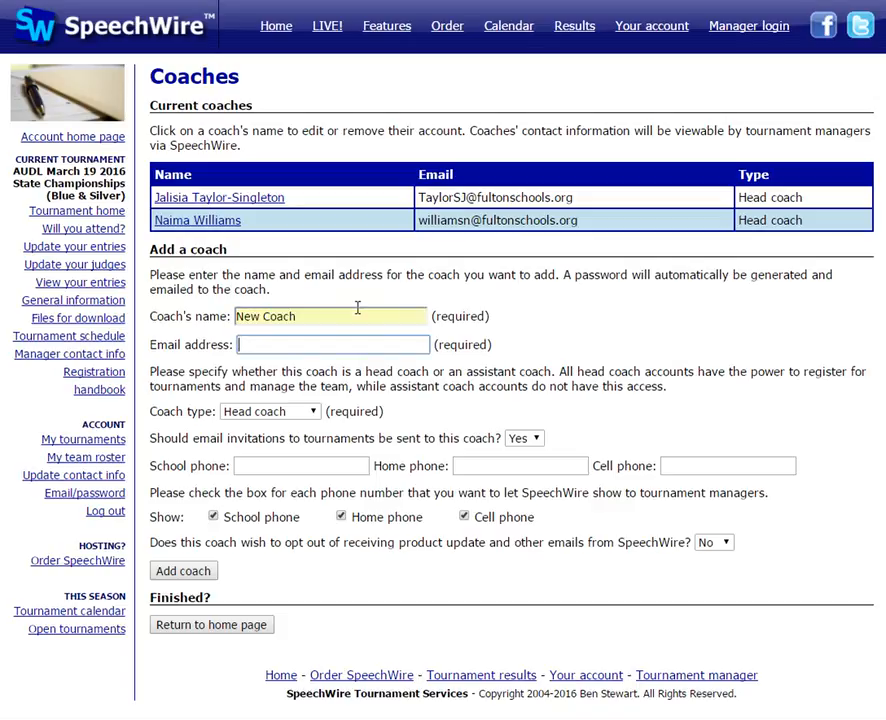
text(emai)
key(Down)
key(Tab)
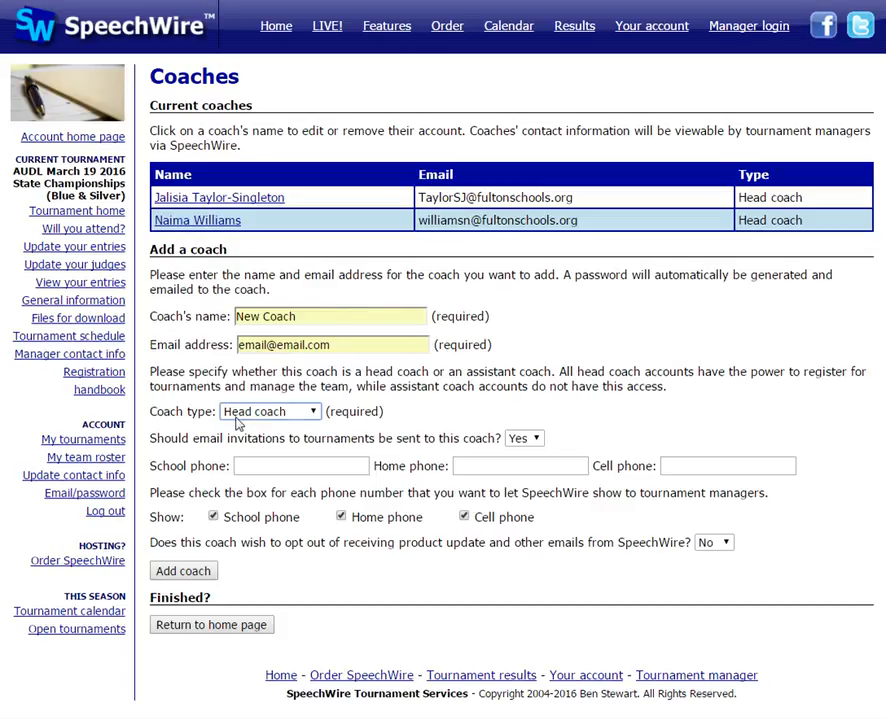
click(270, 413)
click(279, 421)
click(232, 626)
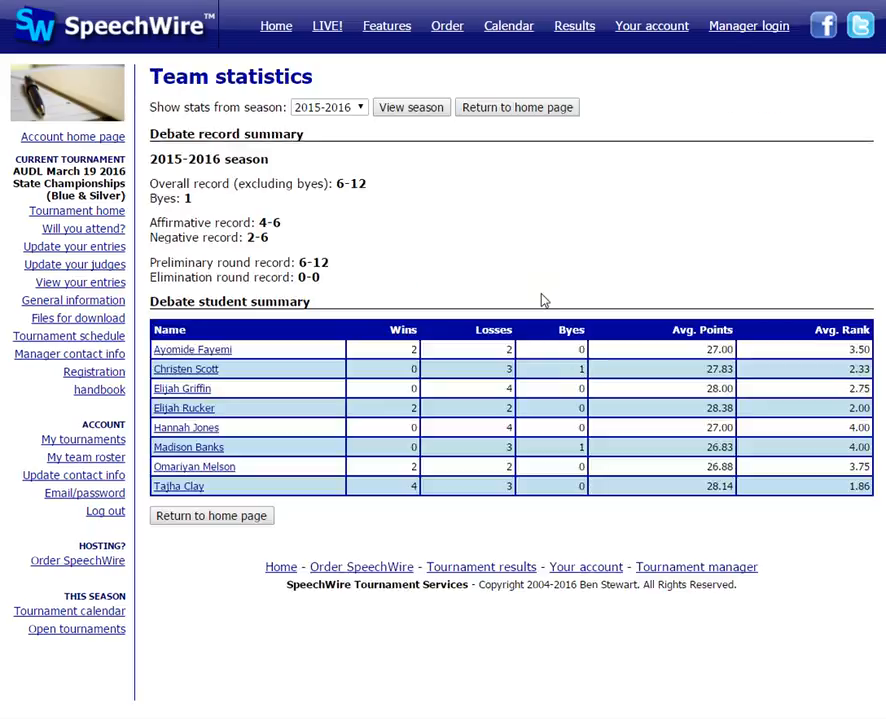
Step: Examine the season choices and the 2015-2016 debate record summary in the team statistics
click(357, 109)
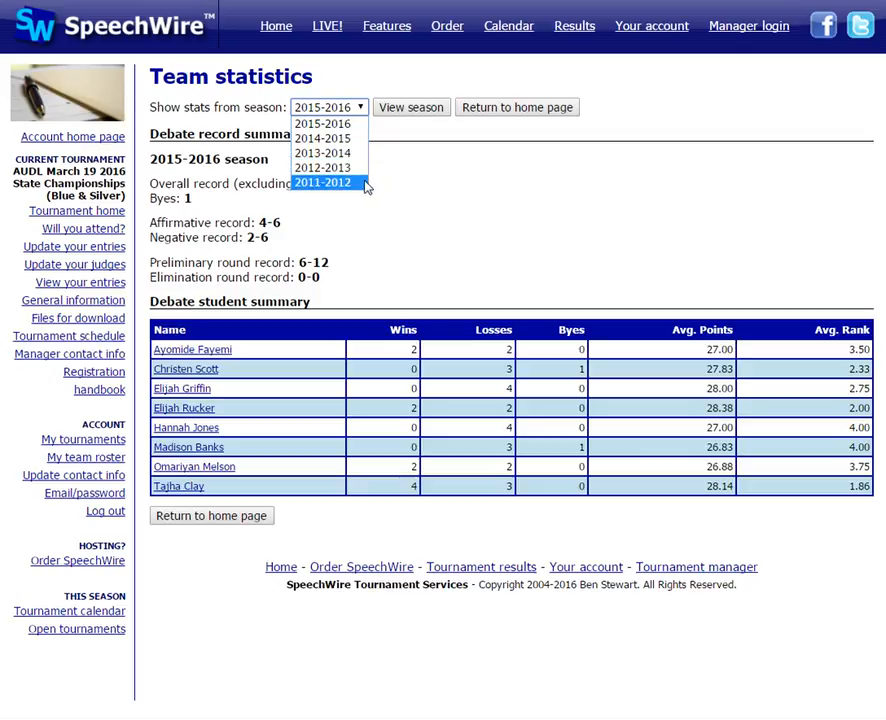
click(461, 194)
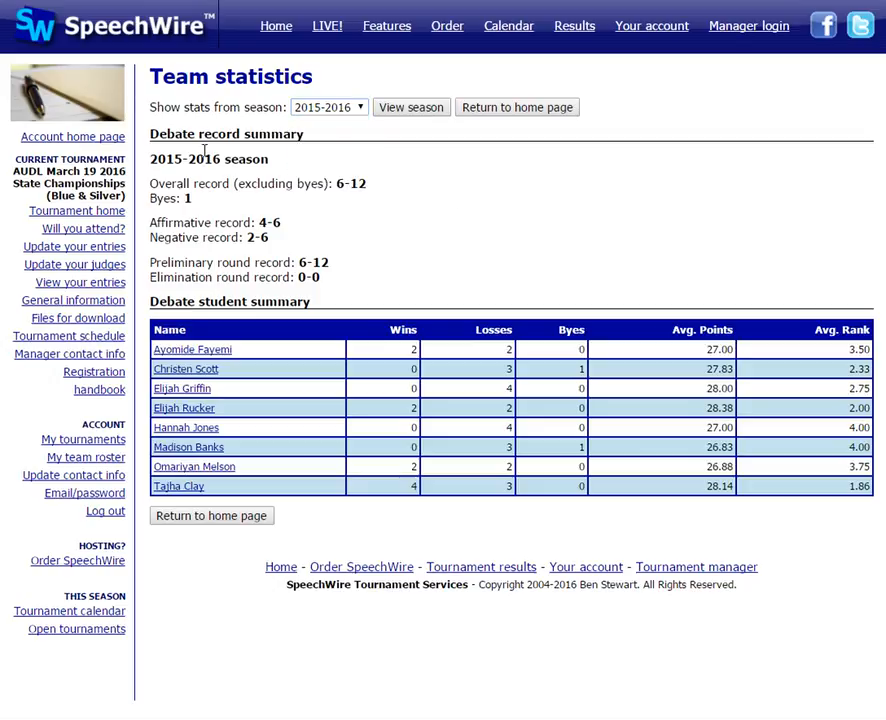
drag(150, 157, 341, 293)
click(401, 288)
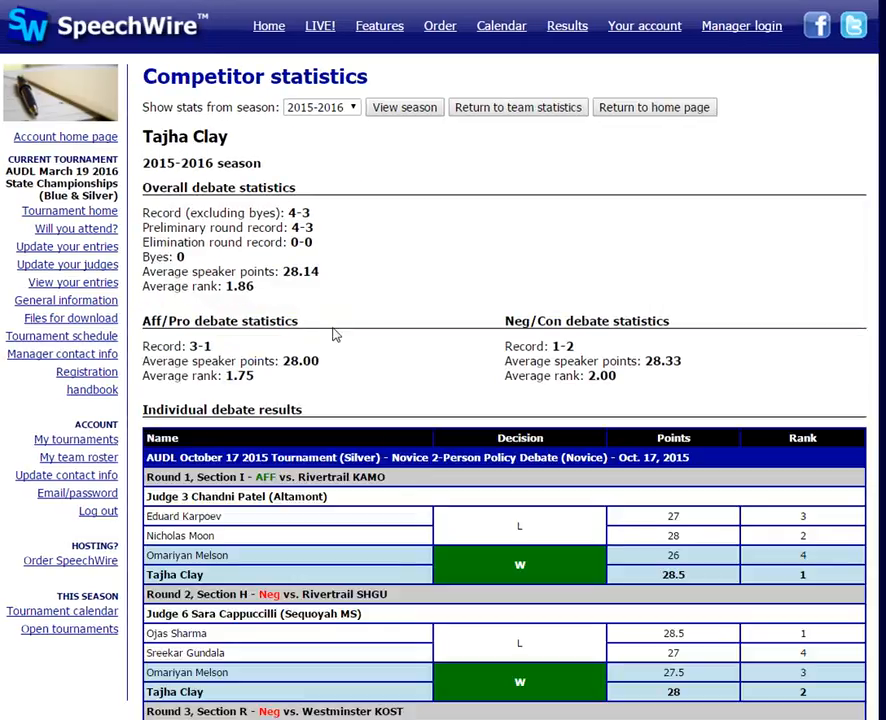
Step: Read through the last listed competitor's 2015-2016 individual debate results and check the available seasons
scroll(370, 340, down, 5)
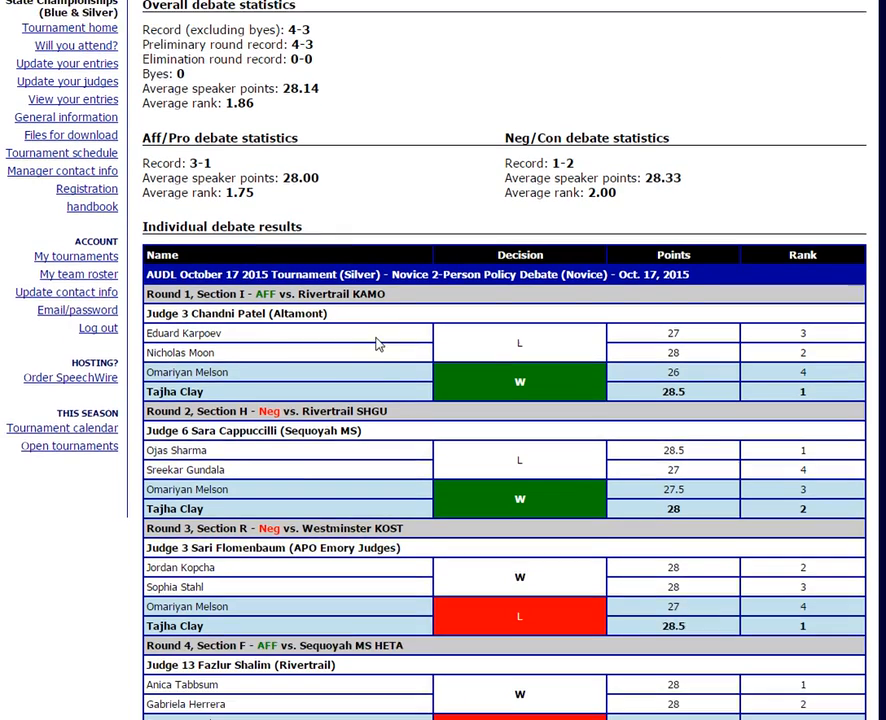
scroll(376, 338, down, 2)
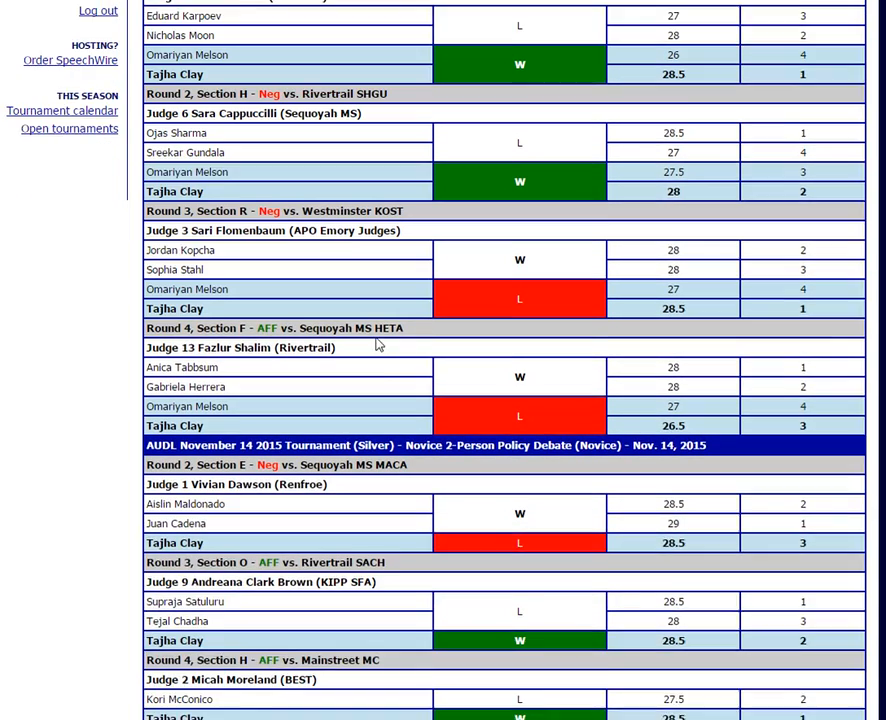
scroll(378, 344, up, 3)
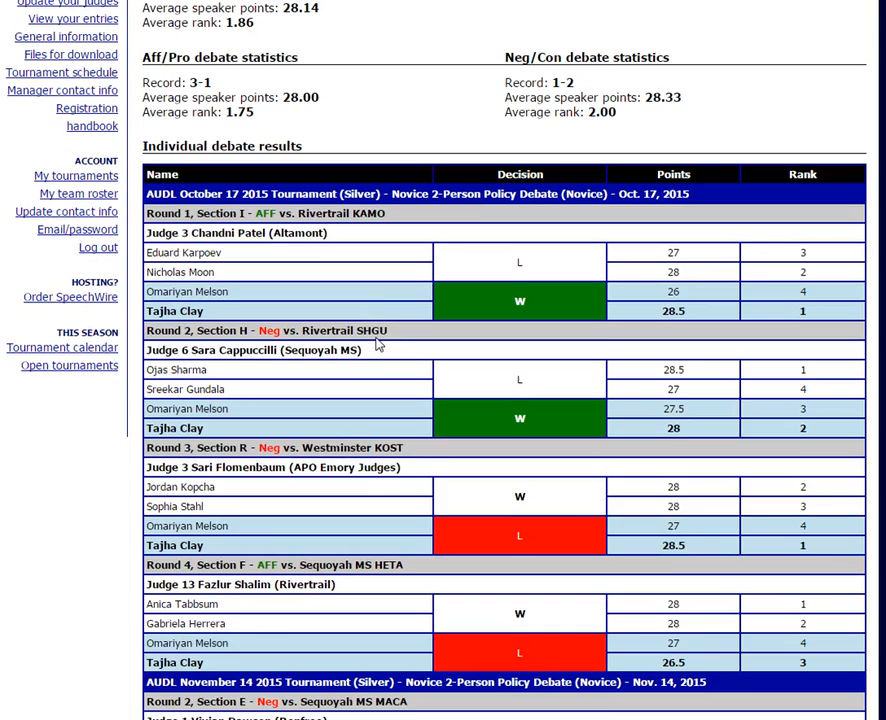
scroll(378, 344, up, 3)
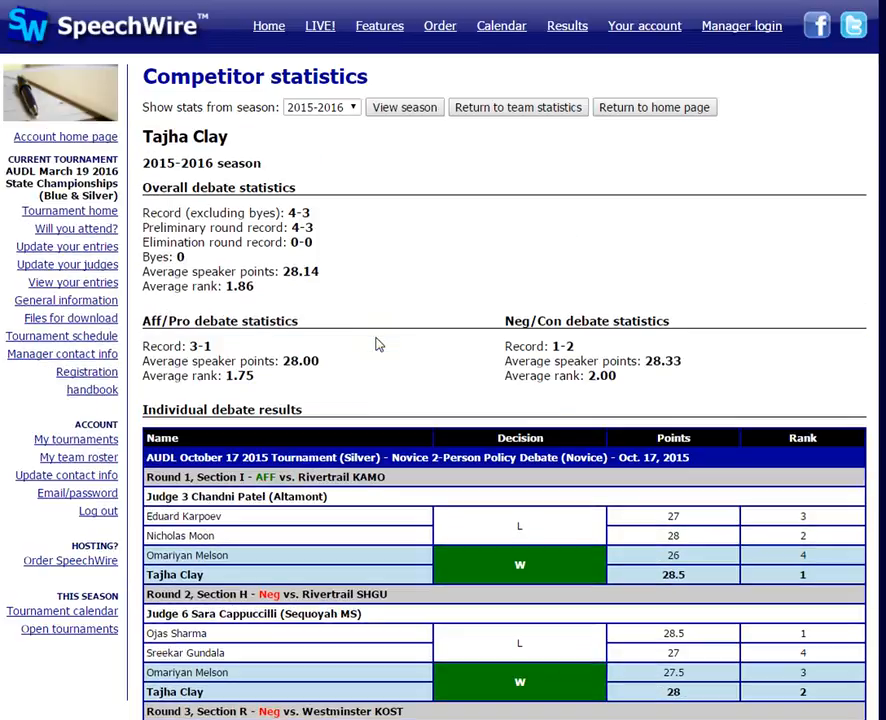
click(340, 108)
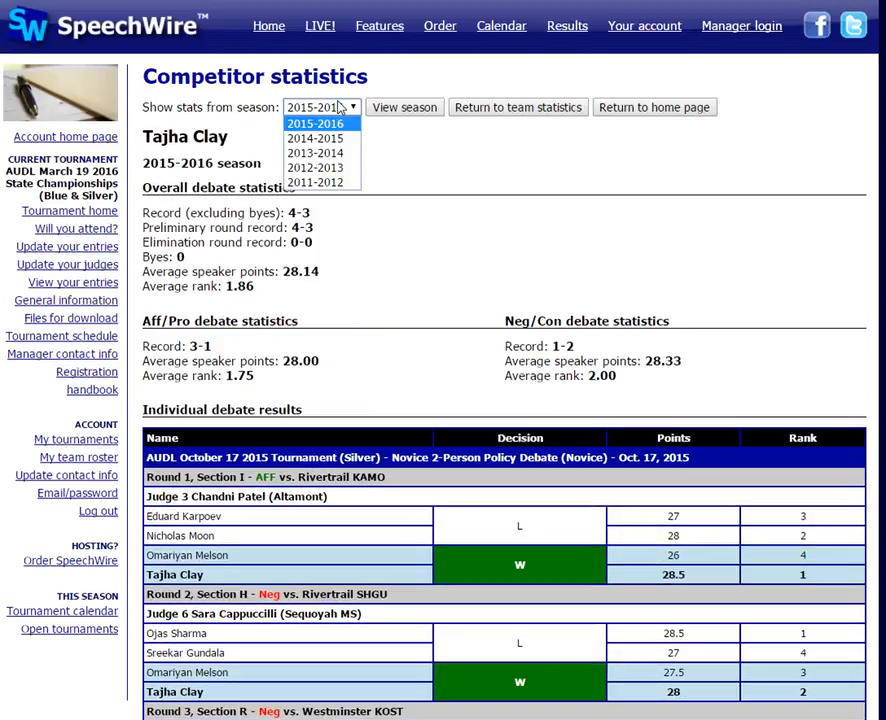
click(420, 158)
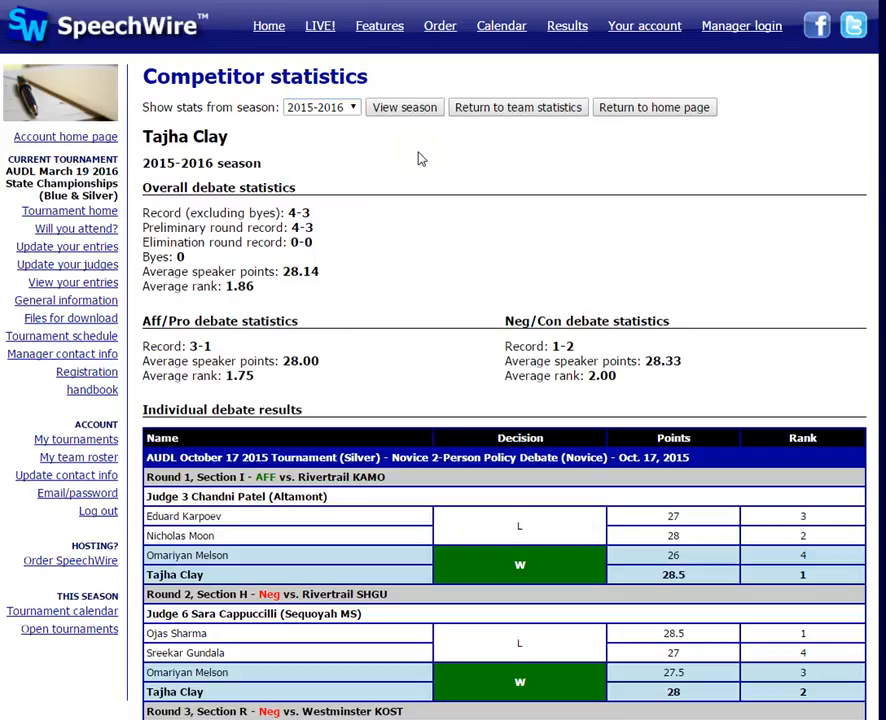